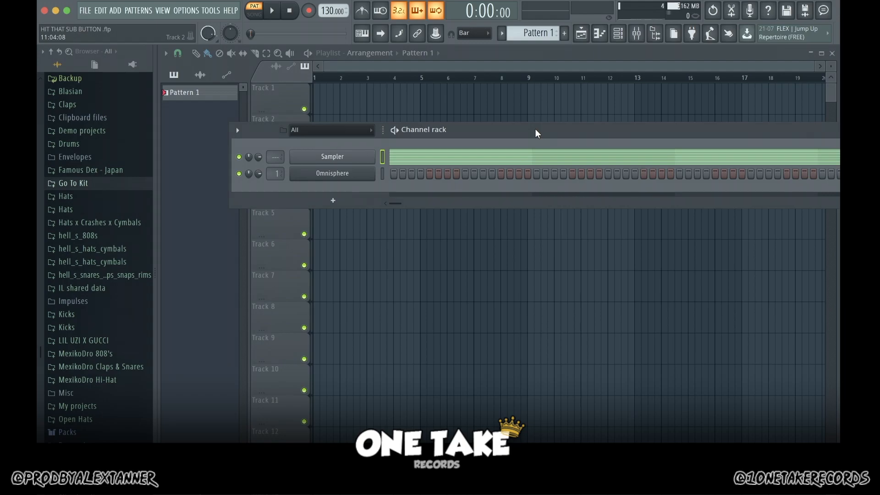
Step: Review the scale notes in the Sampler channel's piano roll and open the Omnisphere channel's piano roll
{"action": "key", "text": "F7"}
{"action": "left_click_drag", "start_coordinate": [688, 117], "coordinate": [681, 271]}
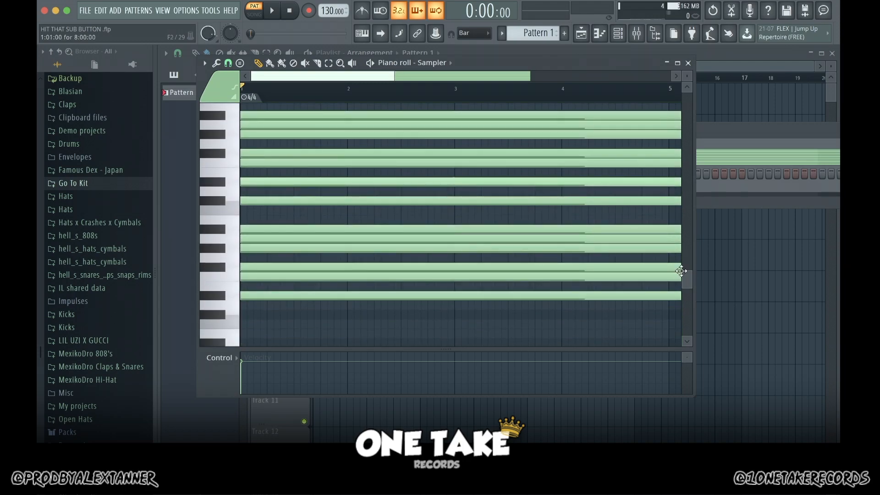
{"action": "key", "text": "F6"}
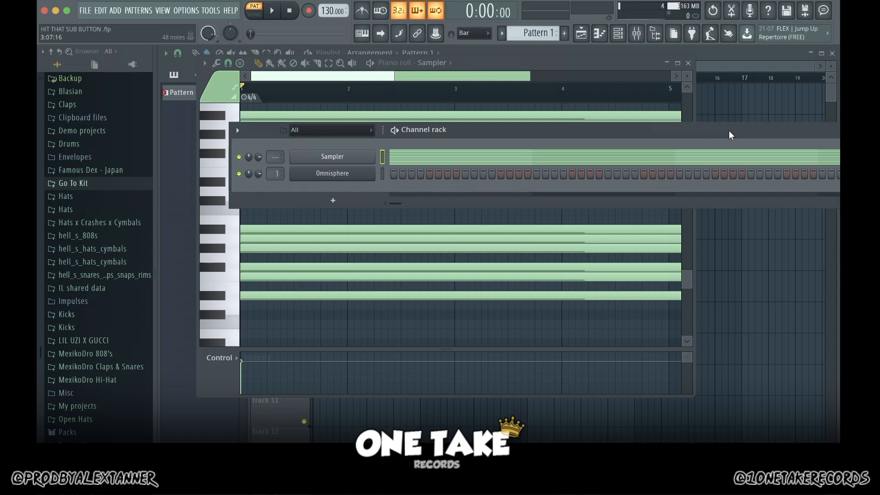
{"action": "right_click", "coordinate": [349, 175]}
{"action": "left_click", "coordinate": [387, 172]}
Step: Draw a chord of D#5, F#5 and A#5 across bar 1, with a short C#5 lead-in note at its end
{"action": "left_click", "coordinate": [259, 195]}
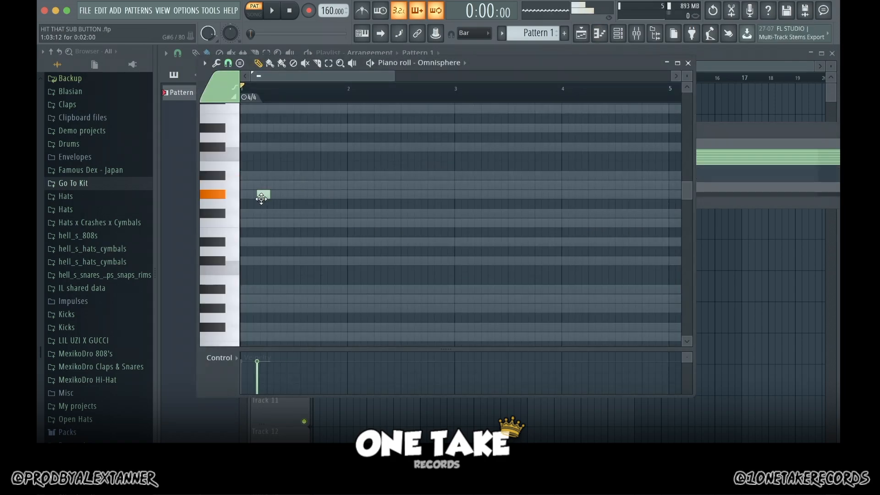
{"action": "left_click_drag", "start_coordinate": [245, 224], "coordinate": [344, 196]}
{"action": "left_click", "coordinate": [244, 196]}
{"action": "left_click", "coordinate": [330, 157]}
{"action": "left_click", "coordinate": [331, 223]}
{"action": "left_click_drag", "start_coordinate": [424, 224], "coordinate": [333, 228]}
{"action": "left_click", "coordinate": [340, 242]}
{"action": "left_click", "coordinate": [298, 223]}
Step: Draw a second chord of C#5, F5 and G#5 from the start of bar 2
{"action": "left_click", "coordinate": [377, 263]}
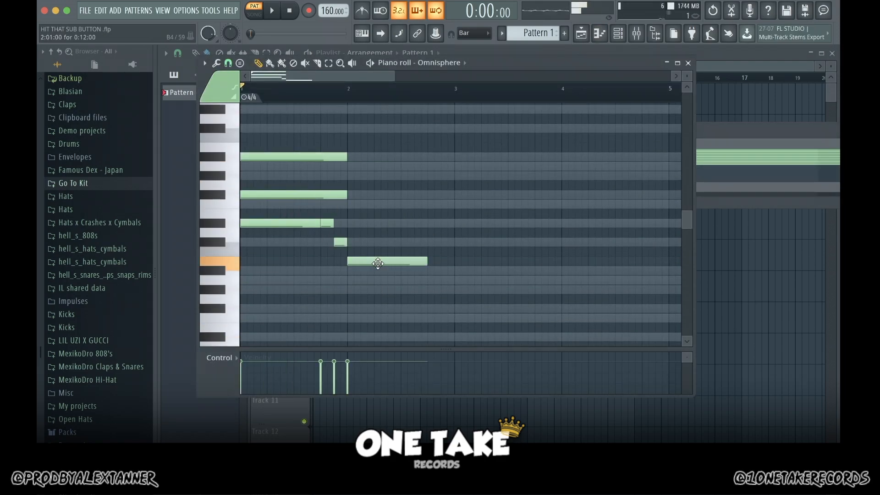
{"action": "left_click_drag", "start_coordinate": [377, 264], "coordinate": [377, 244]}
{"action": "left_click", "coordinate": [373, 204]}
{"action": "left_click", "coordinate": [370, 177]}
Step: Add a B4, D#5 and F#5 chord late in bar 2, preview it, and lengthen its notes to the start of bar 5
{"action": "left_click", "coordinate": [440, 261]}
{"action": "left_click", "coordinate": [459, 195]}
{"action": "left_click", "coordinate": [459, 223]}
{"action": "key", "text": "space"}
{"action": "key", "text": "space"}
{"action": "left_click_drag", "start_coordinate": [506, 261], "coordinate": [667, 262]}
{"action": "left_click_drag", "start_coordinate": [492, 224], "coordinate": [655, 224]}
{"action": "left_click_drag", "start_coordinate": [492, 195], "coordinate": [654, 197]}
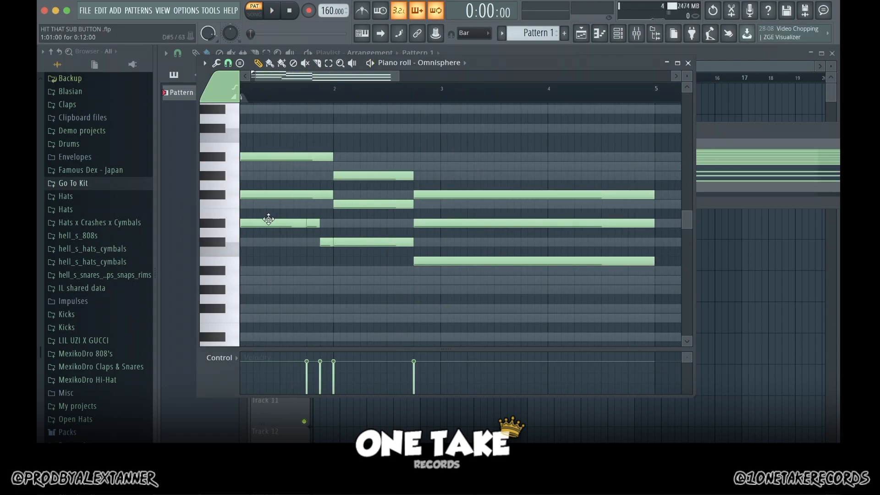
Step: Continue the B4, D#5 and F#5 chord through bar 5, adding a short C#5 lead-in note before bar 6
{"action": "scroll", "coordinate": [617, 257], "scroll_direction": "right", "scroll_amount": 3}
{"action": "left_click", "coordinate": [615, 261]}
{"action": "left_click", "coordinate": [277, 242]}
{"action": "left_click", "coordinate": [604, 260]}
{"action": "left_click", "coordinate": [616, 242]}
{"action": "left_click_drag", "start_coordinate": [534, 232], "coordinate": [534, 221]}
{"action": "left_click_drag", "start_coordinate": [596, 224], "coordinate": [622, 223]}
{"action": "left_click", "coordinate": [543, 185]}
{"action": "left_click_drag", "start_coordinate": [543, 185], "coordinate": [533, 195]}
Step: Draw a C#5, F5 and G#5 chord at the start of bar 6 and play back from just before bar 5
{"action": "left_click_drag", "start_coordinate": [635, 243], "coordinate": [529, 242]}
{"action": "left_click", "coordinate": [536, 205]}
{"action": "left_click", "coordinate": [535, 177]}
{"action": "left_click", "coordinate": [394, 90]}
{"action": "key", "text": "space"}
{"action": "key", "text": "space"}
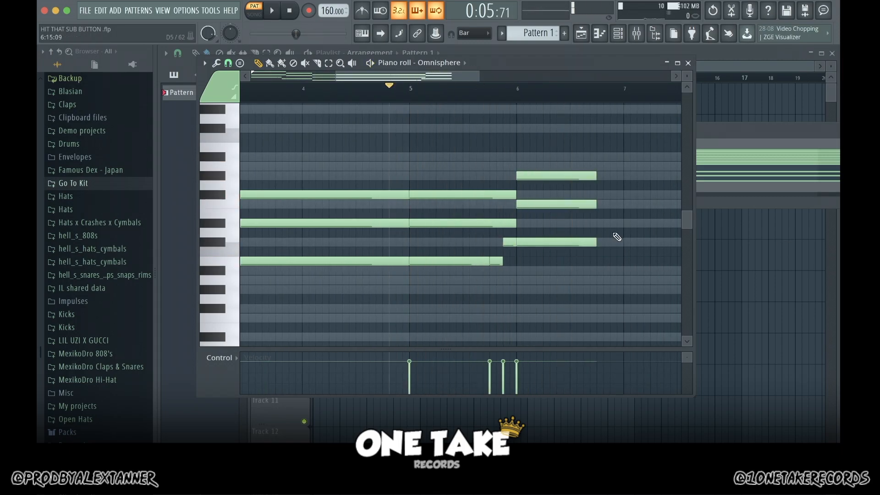
Step: Draw a closing chord of D#5, F#5 and A#5 from late bar 6 to the start of bar 9
{"action": "left_click_drag", "start_coordinate": [619, 223], "coordinate": [600, 223]}
{"action": "left_click", "coordinate": [602, 195]}
{"action": "left_click", "coordinate": [601, 156]}
Step: Duplicate the lowest note of each chord one octave lower and play the progression
{"action": "scroll", "coordinate": [626, 106], "scroll_direction": "down", "scroll_amount": 5}
{"action": "left_click_drag", "start_coordinate": [250, 219], "coordinate": [486, 224]}
{"action": "key", "text": "super+c"}
{"action": "key", "text": "super+v"}
{"action": "key", "text": "super+Down"}
{"action": "left_click_drag", "start_coordinate": [687, 216], "coordinate": [685, 239]}
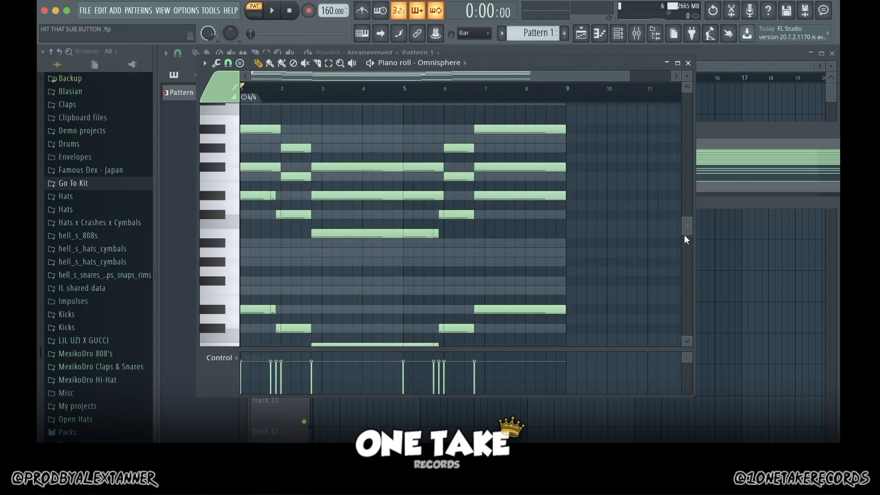
{"action": "key", "text": "space"}
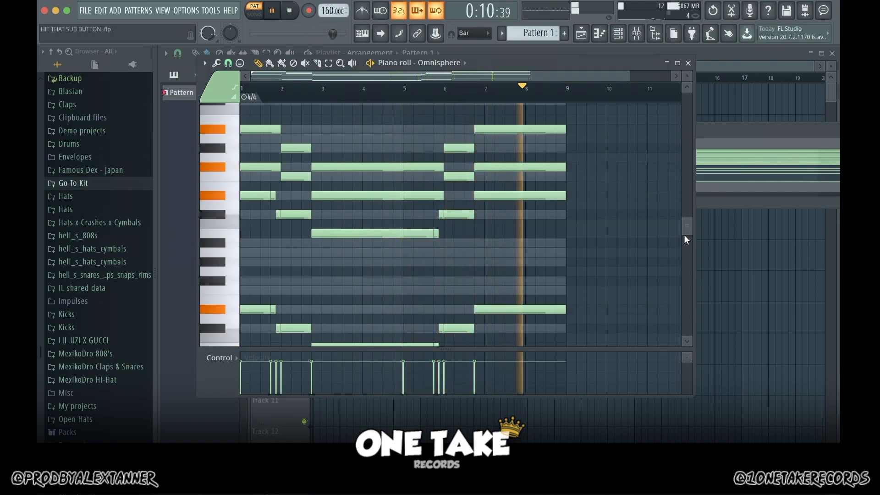
{"action": "key", "text": "space"}
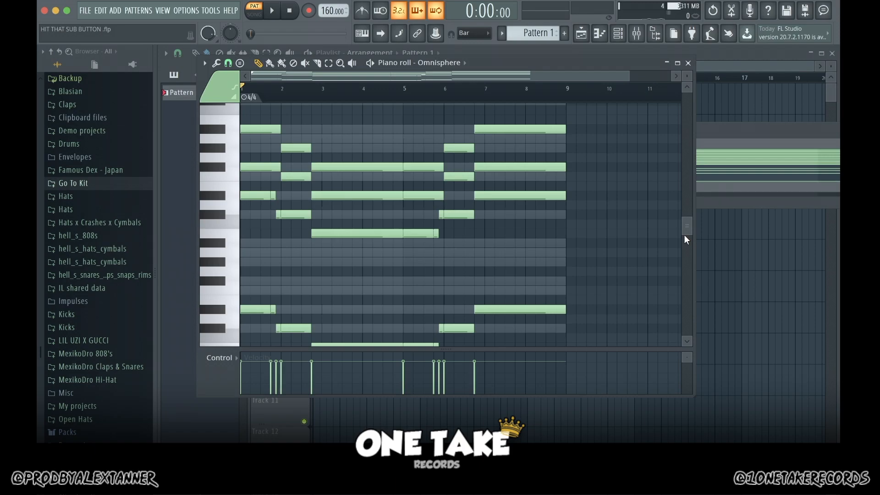
Step: Draw the opening melody in bar 1 above the chords, using short G#6, A#6, D#7 and C#7 notes
{"action": "left_click_drag", "start_coordinate": [684, 235], "coordinate": [690, 158]}
{"action": "left_click_drag", "start_coordinate": [208, 271], "coordinate": [218, 248]}
{"action": "left_click_drag", "start_coordinate": [630, 76], "coordinate": [464, 90]}
{"action": "left_click_drag", "start_coordinate": [241, 249], "coordinate": [265, 201]}
{"action": "left_click", "coordinate": [245, 249]}
{"action": "left_click", "coordinate": [272, 219]}
{"action": "left_click", "coordinate": [281, 248]}
{"action": "left_click_drag", "start_coordinate": [276, 249], "coordinate": [278, 249]}
{"action": "left_click_drag", "start_coordinate": [285, 250], "coordinate": [277, 269]}
{"action": "left_click", "coordinate": [280, 269]}
{"action": "left_click", "coordinate": [273, 220]}
Step: Continue the melody through bar 2 with A#6, G#6 and two short F#6 notes, followed by a long G#6 into bar 3
{"action": "left_click", "coordinate": [315, 250]}
{"action": "left_click", "coordinate": [325, 267]}
{"action": "key", "text": "space"}
{"action": "key", "text": "space"}
{"action": "left_click", "coordinate": [338, 287]}
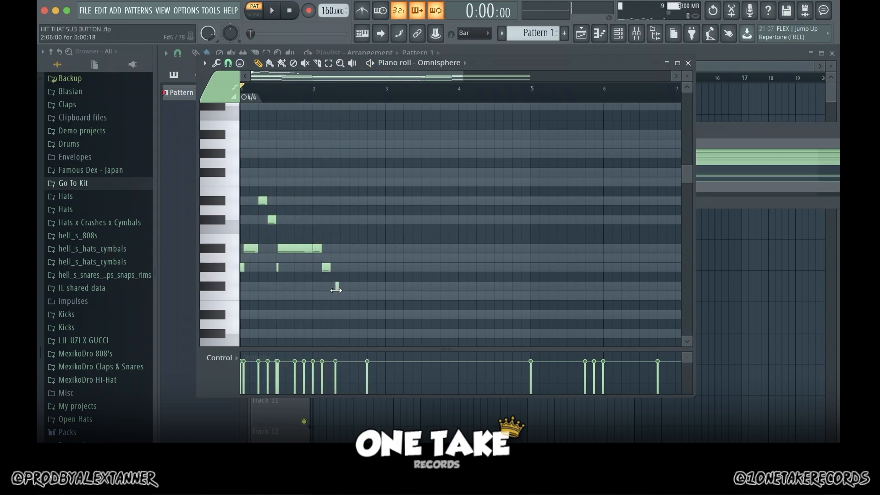
{"action": "left_click", "coordinate": [351, 286]}
{"action": "left_click_drag", "start_coordinate": [352, 268], "coordinate": [421, 268]}
{"action": "key", "text": "space"}
{"action": "key", "text": "space"}
Step: Add a rising run of F#6, G#6, A#6 and C#7 at the end of bar 3
{"action": "left_click", "coordinate": [425, 286]}
{"action": "left_click", "coordinate": [435, 267]}
{"action": "left_click", "coordinate": [444, 249]}
{"action": "left_click", "coordinate": [453, 220]}
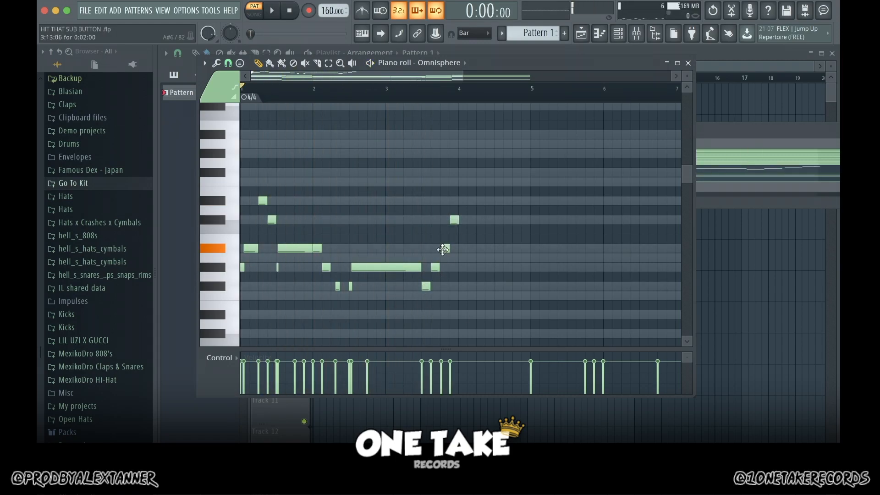
Step: Draw two D#7 melody notes in bar 4 with short C#7 notes around them, and preview the phrase
{"action": "left_click", "coordinate": [459, 220]}
{"action": "left_click", "coordinate": [460, 202]}
{"action": "left_click_drag", "start_coordinate": [462, 202], "coordinate": [495, 201]}
{"action": "left_click", "coordinate": [478, 220]}
{"action": "left_click", "coordinate": [480, 202]}
{"action": "key", "text": "space"}
Step: Finish the bar 4 phrase with two A#6 notes split by a short G#6, and a longer G#6 in bar 5
{"action": "key", "text": "space"}
{"action": "left_click", "coordinate": [498, 222]}
{"action": "left_click_drag", "start_coordinate": [425, 77], "coordinate": [450, 77]}
{"action": "left_click", "coordinate": [454, 248]}
{"action": "left_click", "coordinate": [463, 258]}
{"action": "left_click", "coordinate": [465, 248]}
{"action": "left_click_drag", "start_coordinate": [469, 259], "coordinate": [520, 268]}
{"action": "key", "text": "space"}
{"action": "left_click", "coordinate": [365, 86]}
Step: Draw a descending run of A#7, G#7 and F#7 at the start of bar 6 and preview it
{"action": "key", "text": "space"}
{"action": "left_click", "coordinate": [483, 268]}
{"action": "left_click_drag", "start_coordinate": [422, 77], "coordinate": [471, 77]}
{"action": "left_click", "coordinate": [275, 286]}
{"action": "left_click_drag", "start_coordinate": [456, 155], "coordinate": [452, 133]}
{"action": "key", "text": "space"}
{"action": "key", "text": "space"}
{"action": "left_click", "coordinate": [465, 153]}
{"action": "left_click", "coordinate": [475, 172]}
{"action": "key", "text": "space"}
{"action": "key", "text": "space"}
Step: Add D#7, C#7 and D#7 in the second half of bar 6 and adjust their timing while previewing
{"action": "left_click", "coordinate": [493, 202]}
{"action": "left_click", "coordinate": [501, 220]}
{"action": "left_click", "coordinate": [510, 201]}
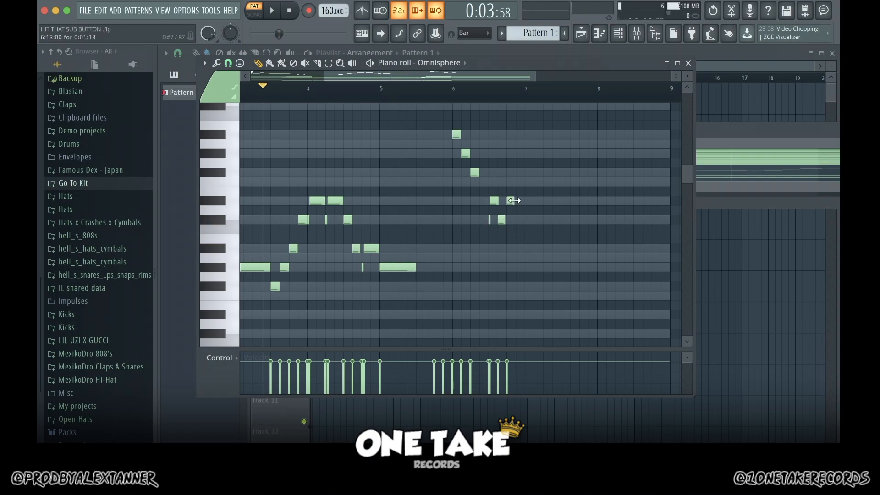
{"action": "key", "text": "space"}
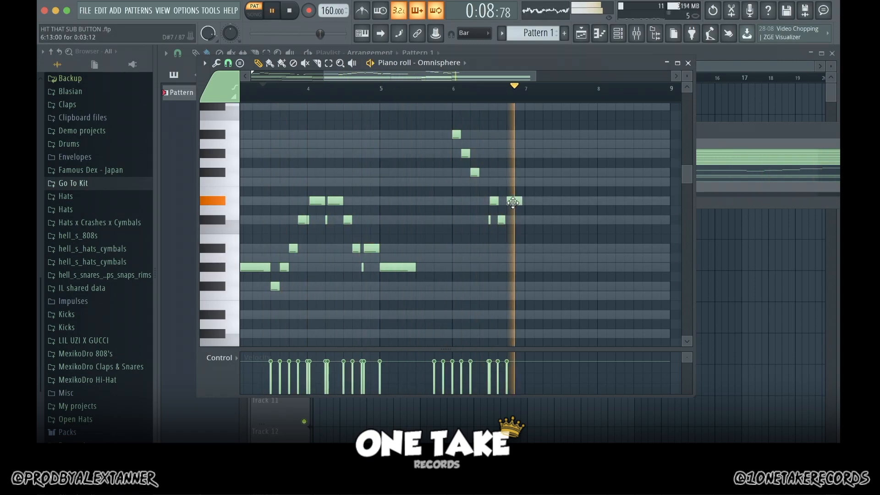
{"action": "key", "text": "space"}
{"action": "left_click_drag", "start_coordinate": [514, 201], "coordinate": [520, 201]}
{"action": "key", "text": "space"}
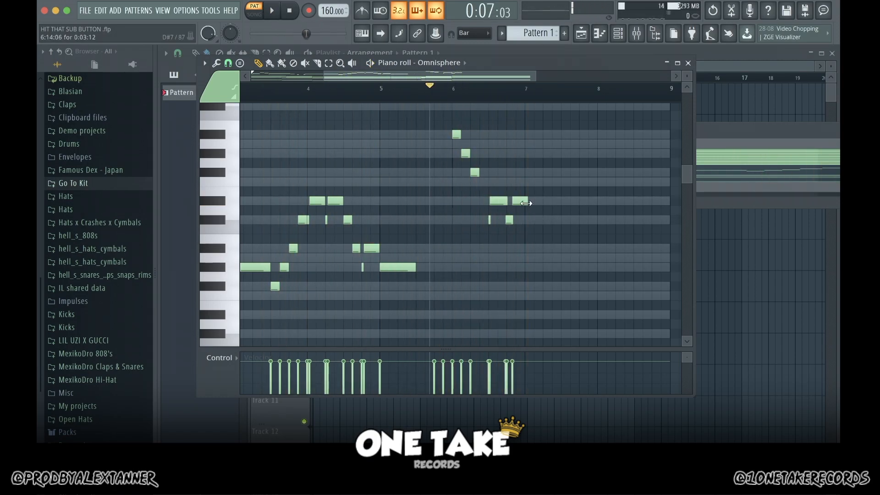
Step: Draw the bar 7 melody with a long F#7 and short G#7, A#7 and F#7 notes, plus a long G#7 in bar 8
{"action": "left_click", "coordinate": [533, 172]}
{"action": "left_click_drag", "start_coordinate": [562, 173], "coordinate": [552, 154]}
{"action": "left_click_drag", "start_coordinate": [560, 154], "coordinate": [584, 177]}
{"action": "left_click", "coordinate": [546, 135]}
{"action": "left_click", "coordinate": [556, 156]}
{"action": "left_click", "coordinate": [565, 176]}
{"action": "left_click_drag", "start_coordinate": [558, 155], "coordinate": [567, 135]}
{"action": "left_click_drag", "start_coordinate": [544, 153], "coordinate": [654, 158]}
{"action": "key", "text": "space"}
Step: Save the project and play the whole pattern from the start
{"action": "key", "text": "space"}
Step: Complete the bar 8 melody with a short F#7 before the long G#7, and F#7 and D#7 after it
{"action": "left_click", "coordinate": [598, 174]}
{"action": "left_click", "coordinate": [600, 157]}
{"action": "left_click", "coordinate": [465, 155]}
{"action": "left_click", "coordinate": [654, 174]}
{"action": "left_click", "coordinate": [666, 202]}
{"action": "key", "text": "space"}
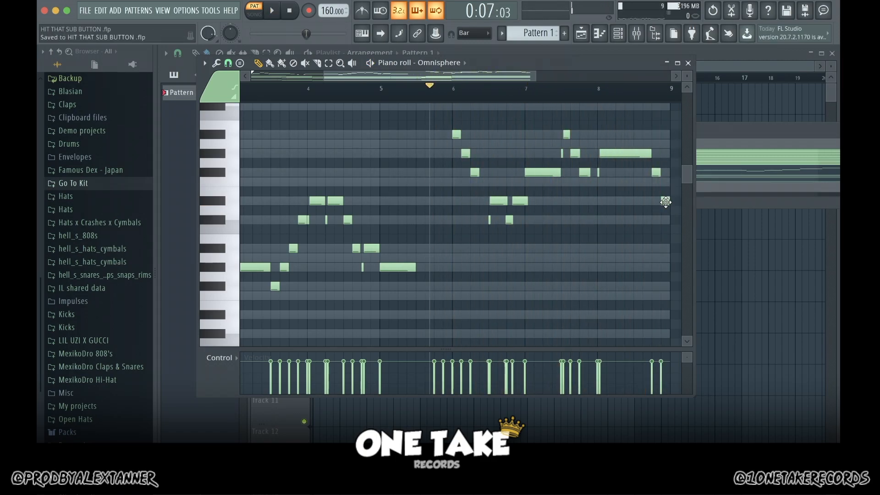
{"action": "left_click", "coordinate": [289, 11]}
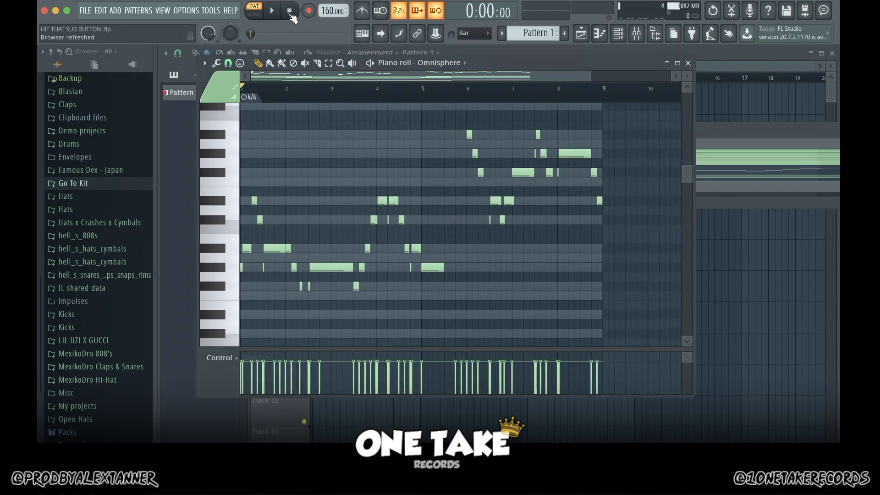
{"action": "key", "text": "space"}
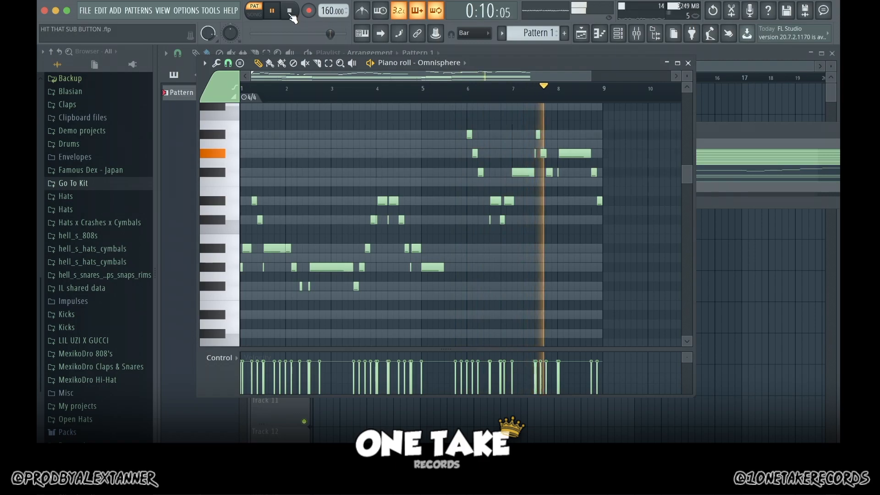
{"action": "left_click", "coordinate": [290, 14]}
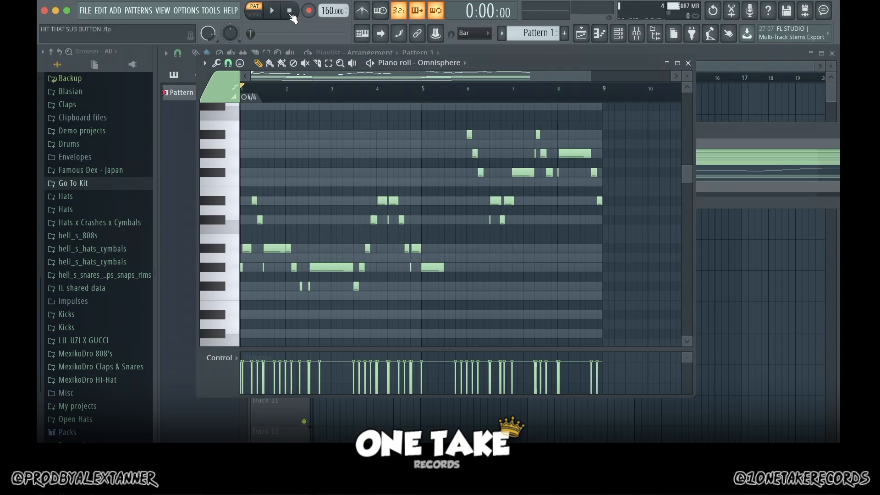
Step: Apply the Randomize tool to vary the velocities of the Omnisphere notes
{"action": "left_click", "coordinate": [216, 63]}
{"action": "left_click", "coordinate": [246, 257]}
{"action": "left_click", "coordinate": [621, 300]}
Step: Try the Strum tool on all the Omnisphere notes, listen to the result and undo it
{"action": "left_click", "coordinate": [216, 63]}
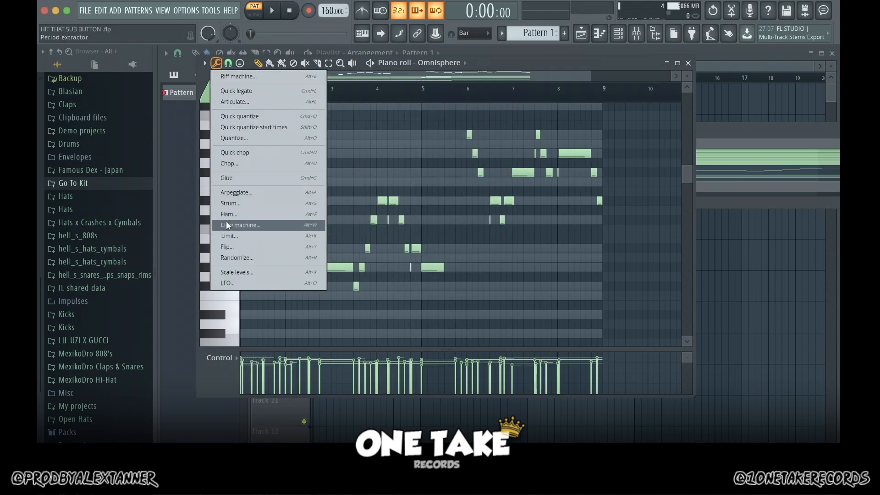
{"action": "left_click", "coordinate": [235, 203]}
{"action": "left_click", "coordinate": [621, 301]}
{"action": "key", "text": "space"}
{"action": "left_click_drag", "start_coordinate": [686, 180], "coordinate": [686, 212]}
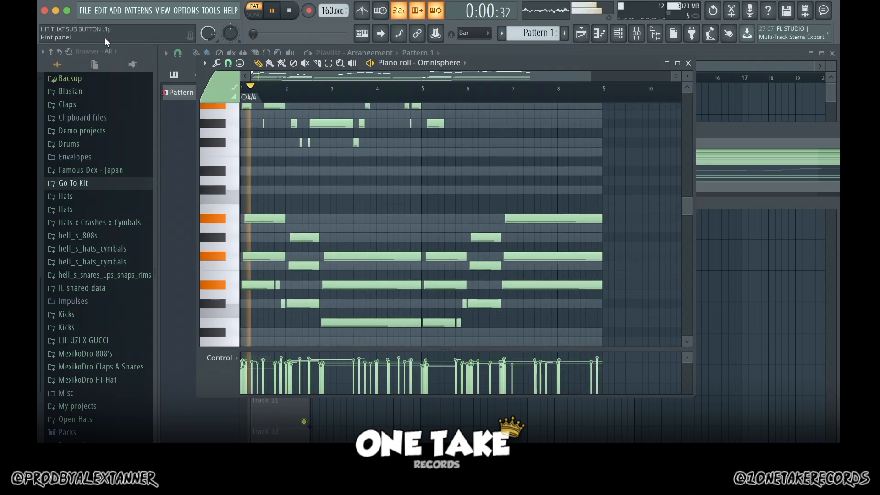
{"action": "key", "text": "ctrl+z"}
Step: Select the chord and bass notes below the melody and apply the Strum tool to them
{"action": "left_click", "coordinate": [216, 63]}
{"action": "left_click", "coordinate": [235, 203]}
{"action": "left_click", "coordinate": [621, 301]}
{"action": "left_click", "coordinate": [328, 63]}
{"action": "left_click_drag", "start_coordinate": [626, 340], "coordinate": [243, 209]}
{"action": "scroll", "coordinate": [596, 275], "scroll_direction": "down", "scroll_amount": 3}
{"action": "left_click_drag", "start_coordinate": [627, 345], "coordinate": [243, 114]}
{"action": "left_click", "coordinate": [216, 62]}
{"action": "left_click", "coordinate": [235, 203]}
{"action": "left_click", "coordinate": [626, 295]}
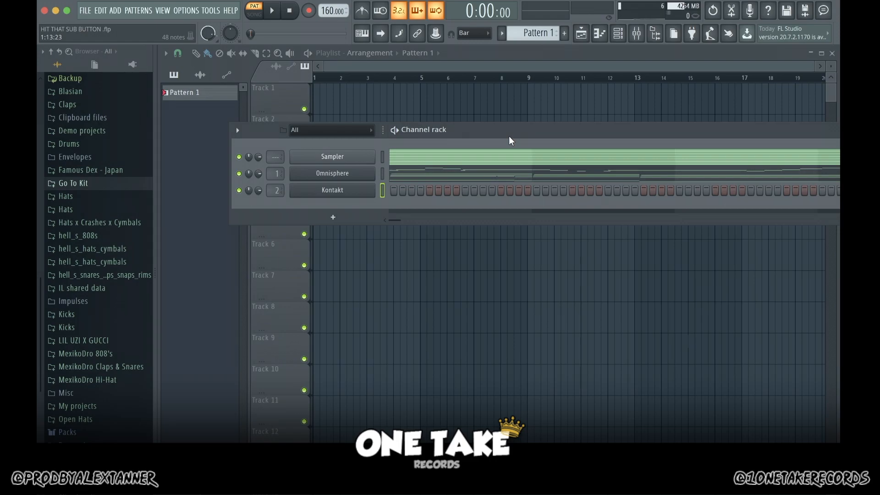
Step: Draw the opening run D#6, C#6, A#5, G#5, A#5, G#5 from mid bar 1 into bar 2 of the Kontakt part and play it
{"action": "left_click", "coordinate": [348, 192]}
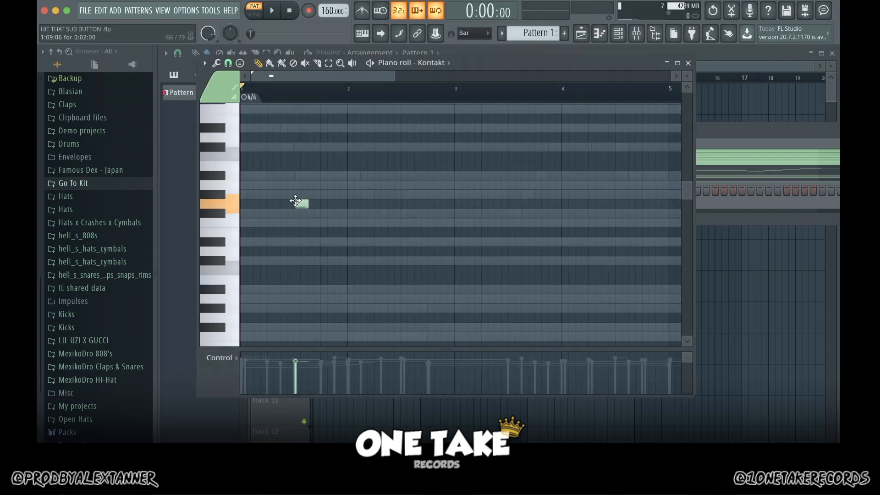
{"action": "left_click", "coordinate": [301, 241]}
{"action": "scroll", "coordinate": [288, 241], "scroll_direction": "down", "scroll_amount": 1}
{"action": "left_click", "coordinate": [297, 261]}
{"action": "left_click", "coordinate": [307, 290]}
{"action": "left_click", "coordinate": [317, 309]}
{"action": "left_click_drag", "start_coordinate": [312, 308], "coordinate": [331, 290]}
{"action": "left_click", "coordinate": [325, 290]}
{"action": "left_click", "coordinate": [334, 309]}
{"action": "key", "text": "space"}
{"action": "key", "text": "space"}
Step: Add short F#5 notes and a long G#5 note from mid bar 2 into bar 3 of the Kontakt part, listening to it
{"action": "left_click", "coordinate": [356, 327]}
{"action": "left_click_drag", "start_coordinate": [355, 328], "coordinate": [350, 327]}
{"action": "left_click", "coordinate": [363, 328]}
{"action": "left_click_drag", "start_coordinate": [371, 327], "coordinate": [462, 309]}
{"action": "left_click", "coordinate": [365, 310]}
{"action": "key", "text": "space"}
Step: Add F#5 and two short G#5 notes leading into a long A#5 note from bar 4 to late bar 5, and play the part
{"action": "key", "text": "space"}
{"action": "left_click", "coordinate": [468, 327]}
{"action": "left_click", "coordinate": [474, 309]}
{"action": "left_click", "coordinate": [484, 310]}
{"action": "left_click", "coordinate": [487, 290]}
{"action": "left_click_drag", "start_coordinate": [495, 290], "coordinate": [614, 291]}
Step: Draw a rising run of D#6, F#6, G#6, A#6 and G#6 from late bar 5 into bar 6 and listen to it
{"action": "key", "text": "space"}
{"action": "key", "text": "space"}
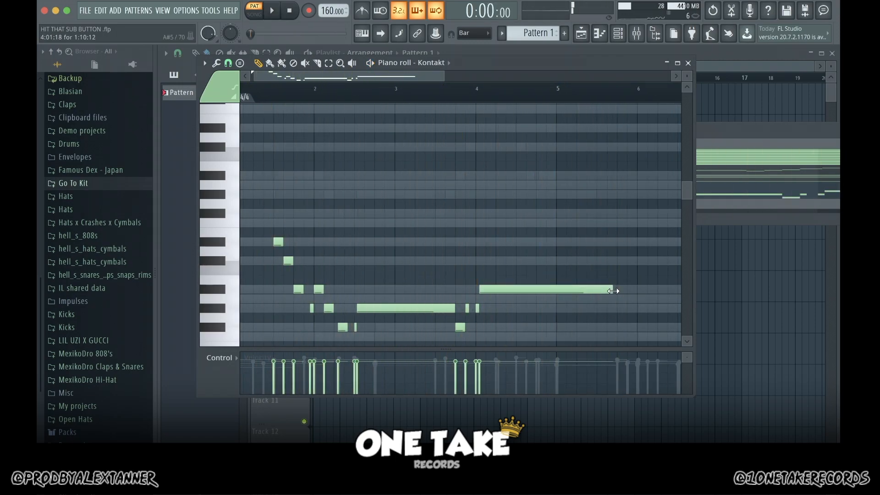
{"action": "scroll", "coordinate": [572, 226], "scroll_direction": "right", "scroll_amount": 2}
{"action": "left_click_drag", "start_coordinate": [527, 214], "coordinate": [528, 242]}
{"action": "left_click_drag", "start_coordinate": [653, 243], "coordinate": [552, 176]}
{"action": "left_click", "coordinate": [536, 224]}
{"action": "left_click", "coordinate": [547, 195]}
{"action": "left_click", "coordinate": [548, 176]}
{"action": "left_click", "coordinate": [554, 196]}
{"action": "left_click", "coordinate": [507, 94]}
{"action": "key", "text": "space"}
{"action": "key", "text": "space"}
Step: Continue the Kontakt melody through bar 6 with short F#6, F#6, G#6 and F#6 notes
{"action": "left_click", "coordinate": [564, 214]}
{"action": "left_click_drag", "start_coordinate": [565, 214], "coordinate": [572, 214]}
{"action": "left_click_drag", "start_coordinate": [585, 214], "coordinate": [580, 214]}
{"action": "left_click", "coordinate": [585, 195]}
{"action": "left_click", "coordinate": [593, 213]}
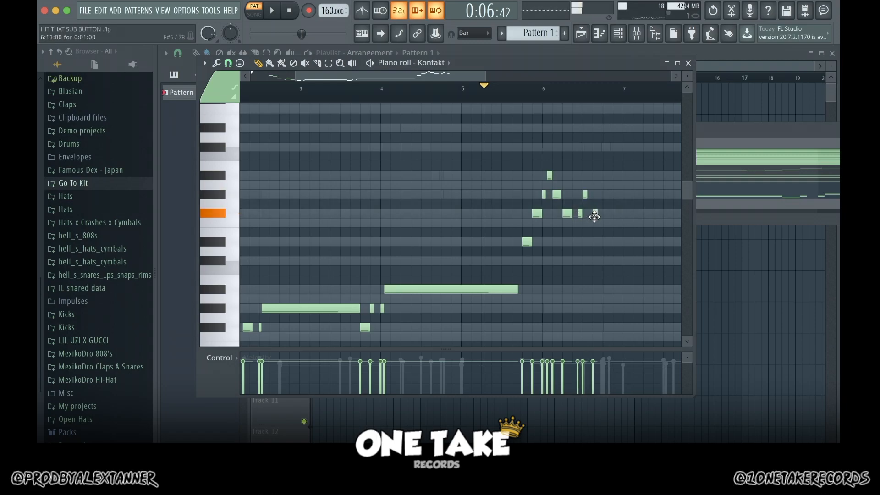
Step: Bring the melody down with D#6, C#6 and D#6 notes into a long C#6 note across most of bar 7
{"action": "left_click", "coordinate": [610, 241]}
{"action": "left_click", "coordinate": [624, 261]}
{"action": "left_click", "coordinate": [628, 242]}
{"action": "left_click", "coordinate": [638, 261]}
{"action": "left_click_drag", "start_coordinate": [448, 76], "coordinate": [530, 78]}
{"action": "left_click_drag", "start_coordinate": [450, 261], "coordinate": [509, 262]}
Step: Finish bar 8 of the Kontakt melody with C#6, D#6, F#6, a longer G#6, F#6 and D#6
{"action": "left_click", "coordinate": [520, 262]}
{"action": "left_click", "coordinate": [527, 241]}
{"action": "left_click", "coordinate": [536, 214]}
{"action": "left_click", "coordinate": [541, 195]}
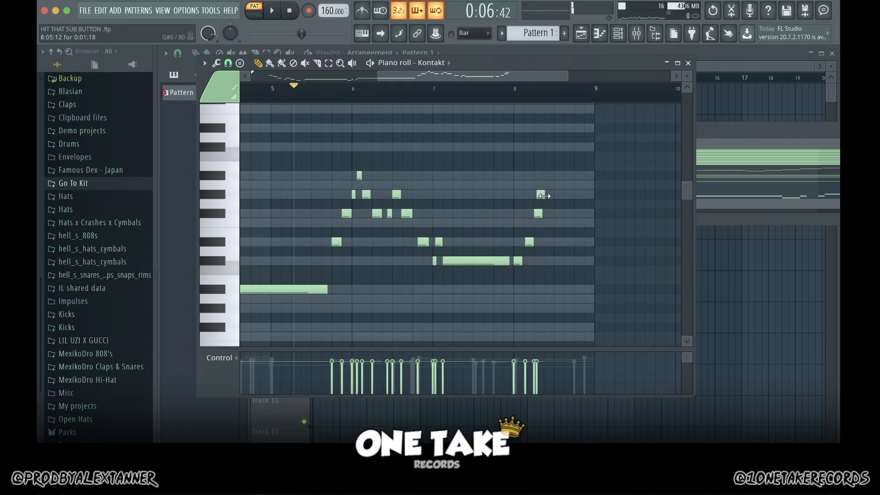
{"action": "left_click_drag", "start_coordinate": [546, 195], "coordinate": [574, 195]}
{"action": "left_click", "coordinate": [577, 213]}
{"action": "left_click", "coordinate": [588, 242]}
Step: Play the Kontakt melody and adjust the note lengths and timing of its C#6, D#6 and F#6 notes in bars 6 to 8
{"action": "key", "text": "space"}
{"action": "left_click_drag", "start_coordinate": [517, 260], "coordinate": [521, 260]}
{"action": "left_click_drag", "start_coordinate": [541, 213], "coordinate": [536, 214]}
{"action": "left_click_drag", "start_coordinate": [509, 261], "coordinate": [512, 260]}
{"action": "left_click_drag", "start_coordinate": [411, 214], "coordinate": [413, 214]}
{"action": "left_click_drag", "start_coordinate": [582, 214], "coordinate": [586, 213]}
{"action": "left_click_drag", "start_coordinate": [590, 242], "coordinate": [594, 240]}
{"action": "key", "text": "space"}
Step: Bring all eight bars of the Kontakt melody into view and play the whole pattern
{"action": "left_click_drag", "start_coordinate": [543, 76], "coordinate": [604, 76]}
{"action": "left_click_drag", "start_coordinate": [689, 191], "coordinate": [689, 197]}
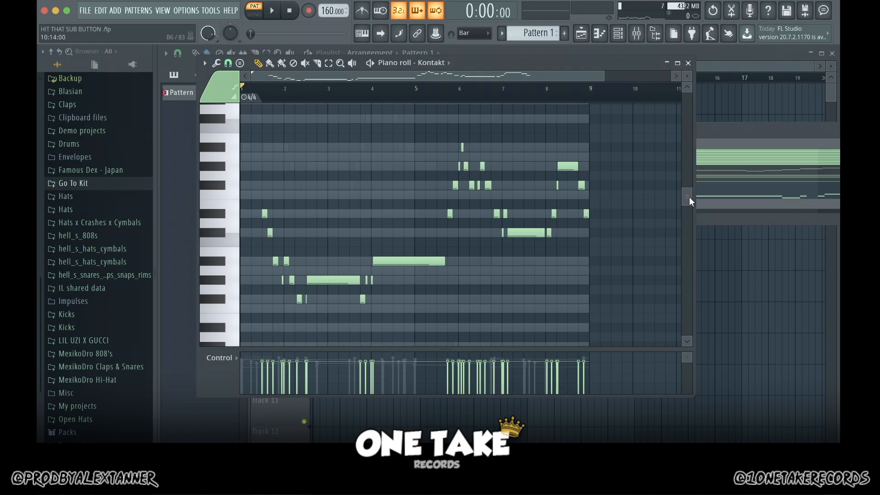
{"action": "key", "text": "space"}
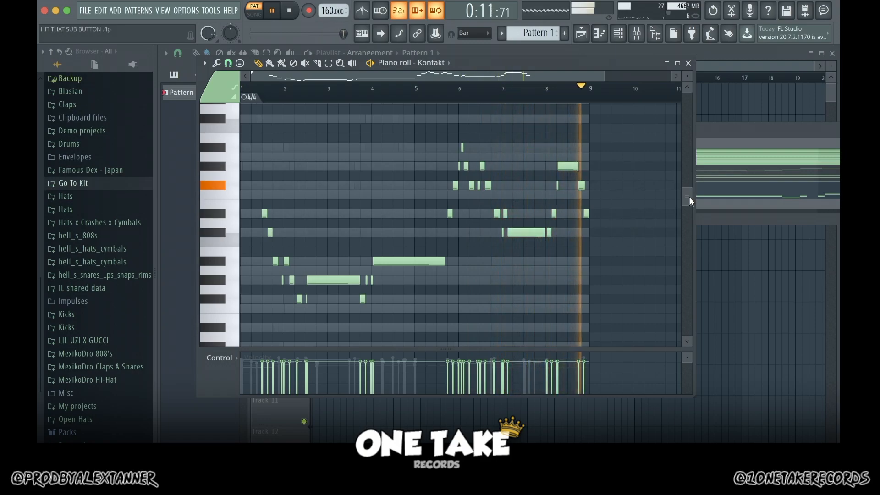
{"action": "key", "text": "space"}
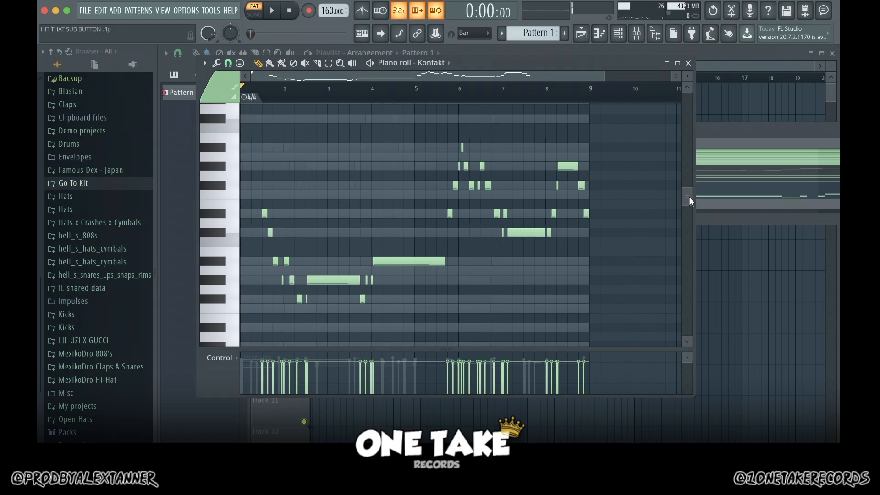
Step: Apply the Randomize tool to vary the velocities of the Kontakt notes and play the pattern
{"action": "left_click", "coordinate": [219, 64]}
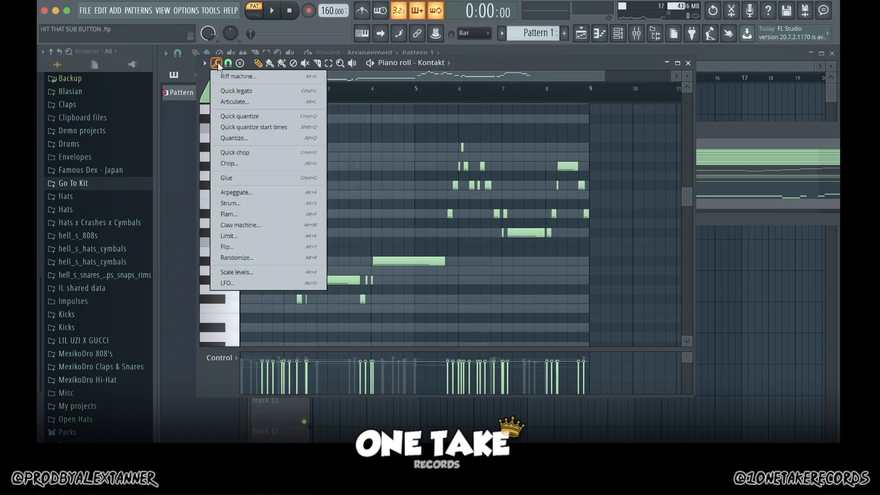
{"action": "left_click", "coordinate": [250, 260]}
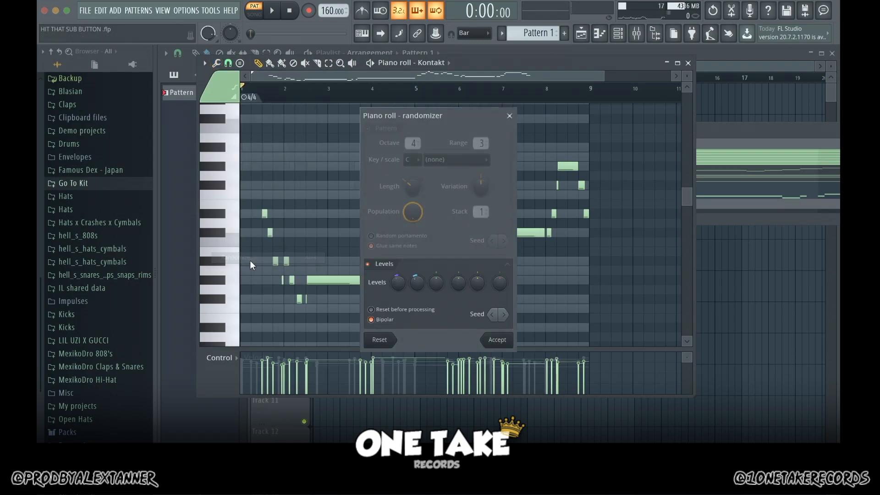
{"action": "left_click", "coordinate": [497, 340]}
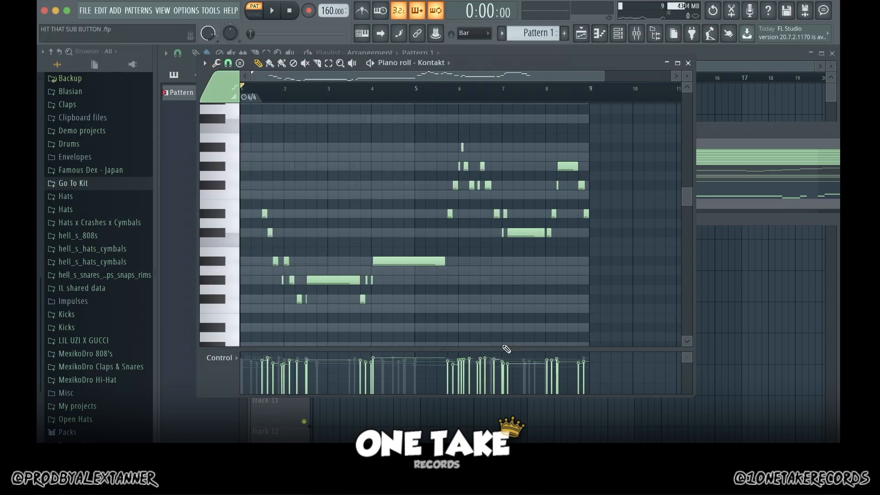
{"action": "left_click_drag", "start_coordinate": [603, 77], "coordinate": [530, 76]}
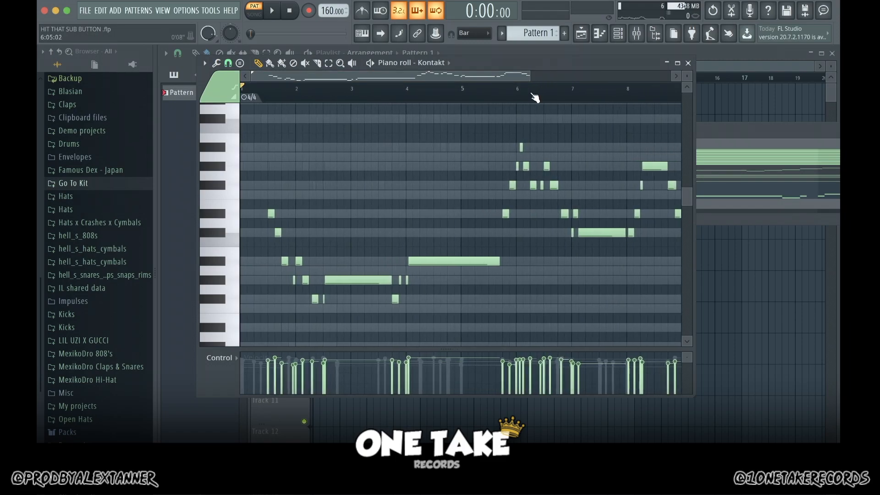
{"action": "key", "text": "space"}
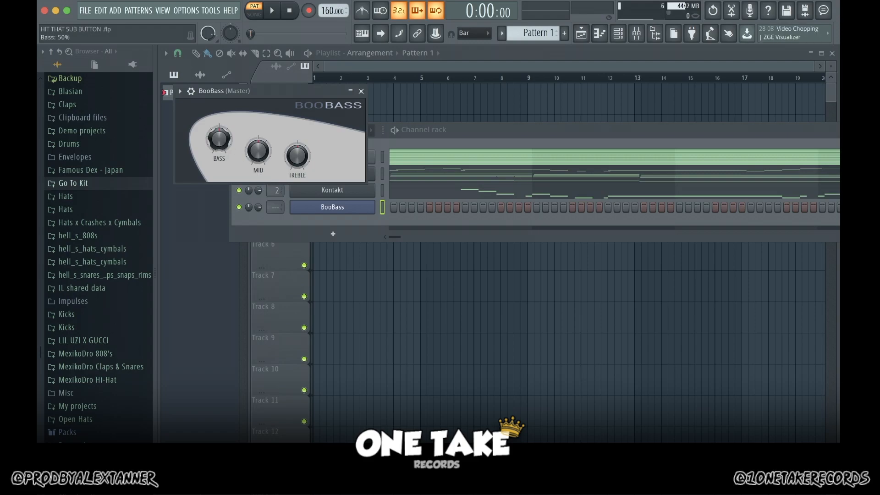
Step: Raise the bass and lower the mid level of the BooBass instrument
{"action": "left_click_drag", "start_coordinate": [219, 139], "coordinate": [219, 129]}
{"action": "left_click_drag", "start_coordinate": [258, 150], "coordinate": [258, 183]}
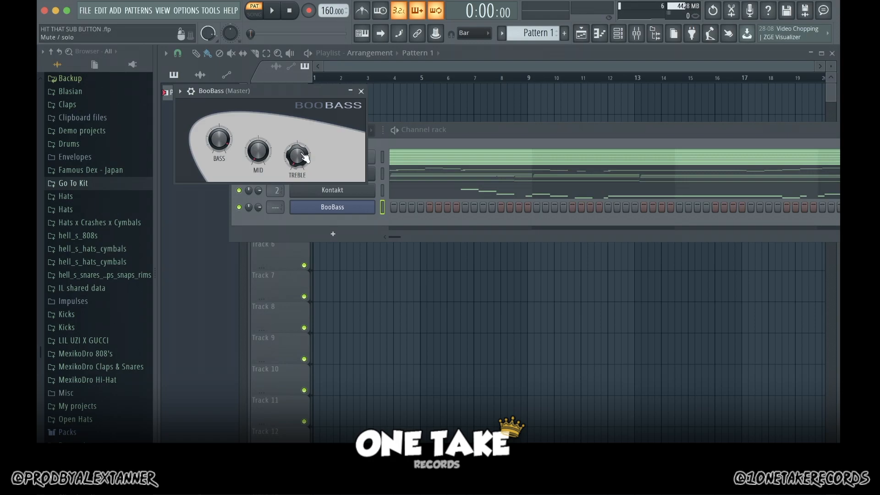
{"action": "left_click", "coordinate": [361, 91]}
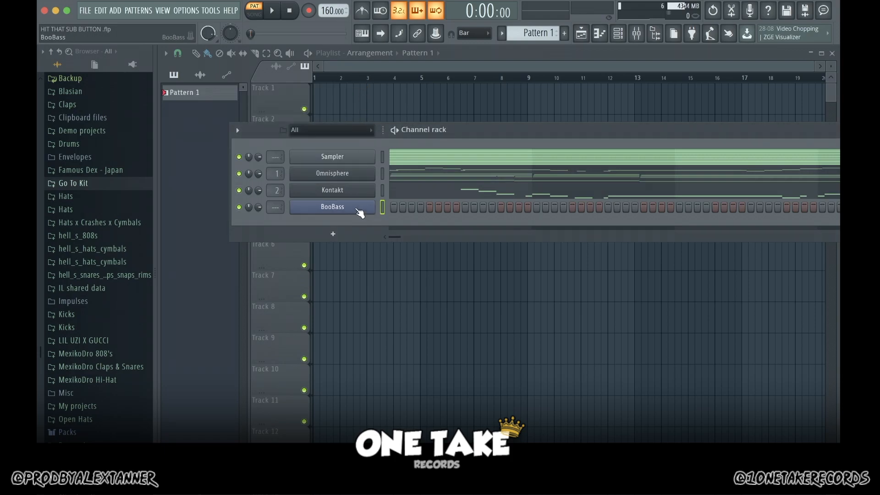
Step: Check the low notes of the Omnisphere part and draw a D#4 note filling bar 1 of the BooBass part
{"action": "left_click", "coordinate": [414, 176]}
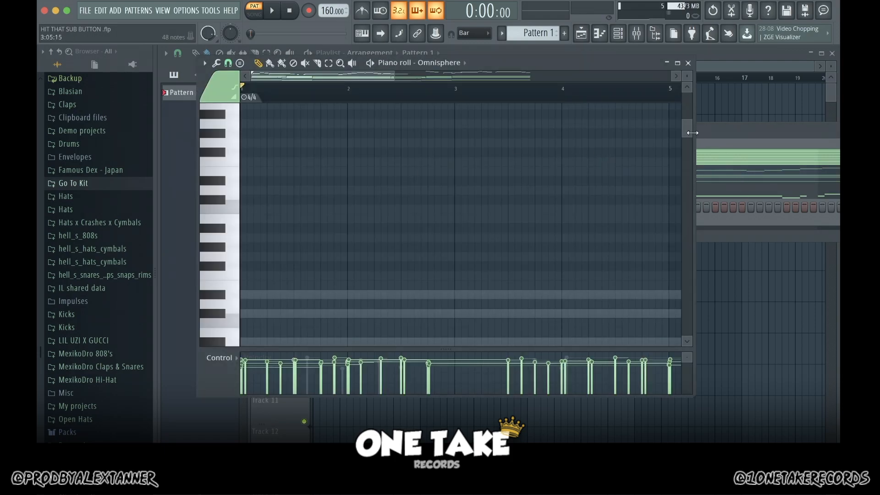
{"action": "scroll", "coordinate": [688, 240], "scroll_direction": "down", "scroll_amount": 8}
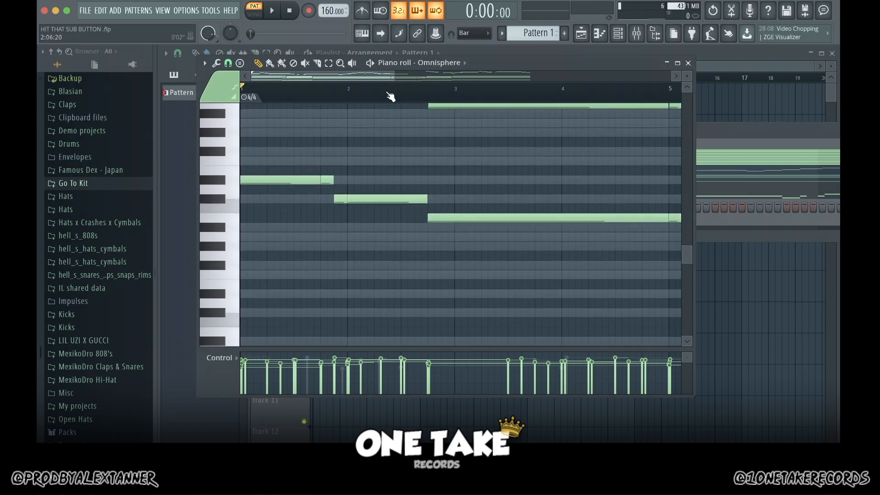
{"action": "left_click_drag", "start_coordinate": [390, 79], "coordinate": [618, 80]}
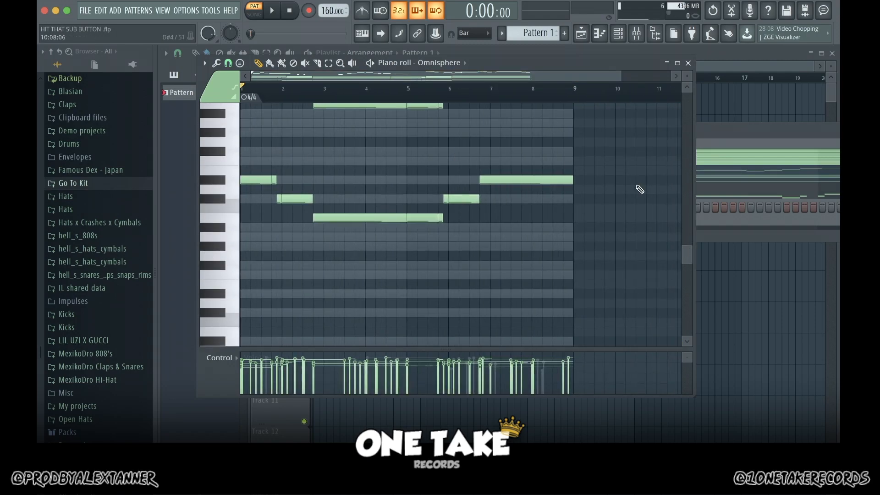
{"action": "key", "text": "F6"}
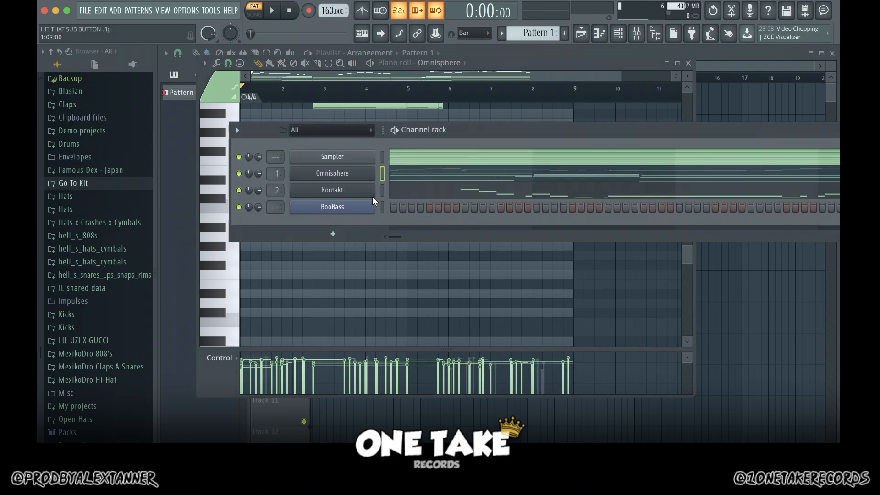
{"action": "right_click", "coordinate": [347, 205]}
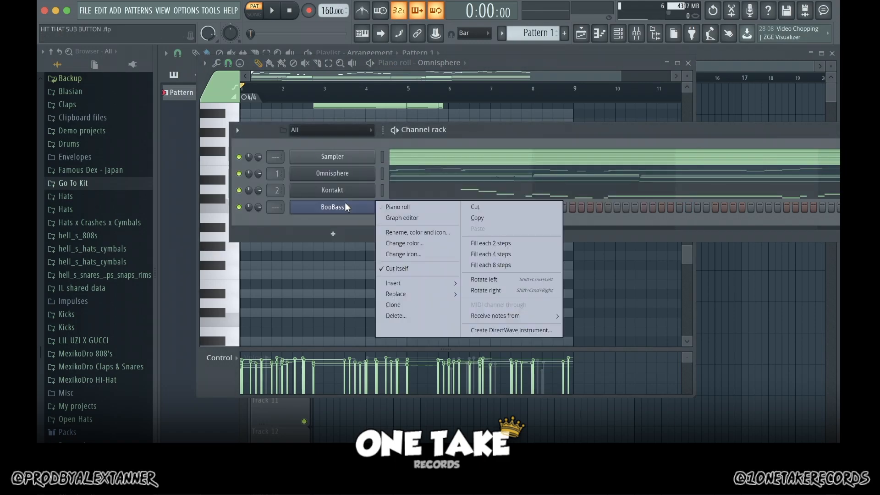
{"action": "left_click", "coordinate": [384, 207]}
{"action": "mouse_move", "coordinate": [241, 190]}
{"action": "left_mouse_down"}
{"action": "mouse_move", "coordinate": [235, 192]}
{"action": "mouse_move", "coordinate": [242, 181]}
{"action": "left_mouse_up"}
{"action": "left_click_drag", "start_coordinate": [245, 180], "coordinate": [282, 180]}
Step: Add a C#4 note over the first half of bar 2 of the bass line, followed by short G#4 and A#4 notes
{"action": "scroll", "coordinate": [352, 199], "scroll_direction": "up", "scroll_amount": 3}
{"action": "left_click_drag", "start_coordinate": [353, 199], "coordinate": [338, 200]}
{"action": "left_click_drag", "start_coordinate": [424, 200], "coordinate": [379, 200]}
{"action": "left_click_drag", "start_coordinate": [402, 180], "coordinate": [390, 113]}
{"action": "left_click", "coordinate": [386, 153]}
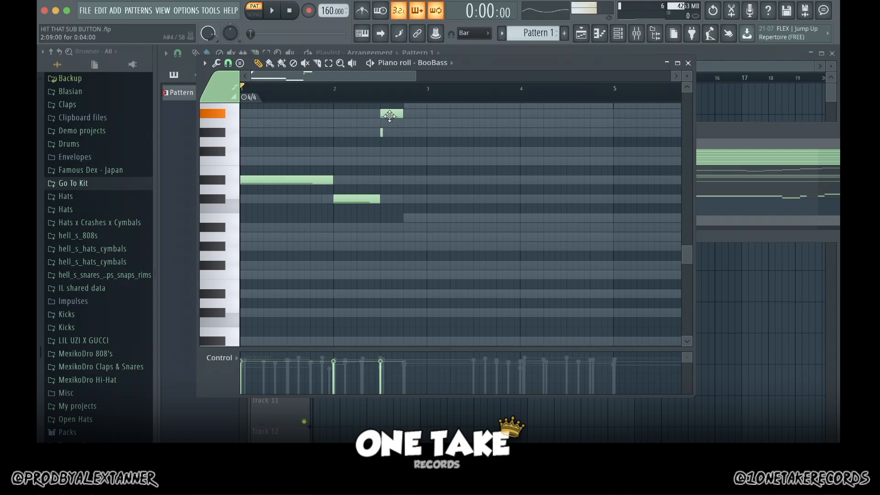
Step: Draw a long B3 bass note from late bar 2 towards bar 5, removing the stray notes placed on the way
{"action": "left_click", "coordinate": [412, 200]}
{"action": "left_click_drag", "start_coordinate": [413, 200], "coordinate": [478, 217]}
{"action": "left_click", "coordinate": [354, 196]}
{"action": "left_click", "coordinate": [607, 200]}
{"action": "right_click", "coordinate": [607, 200]}
{"action": "scroll", "coordinate": [596, 202], "scroll_direction": "right", "scroll_amount": 4}
{"action": "right_click", "coordinate": [435, 219]}
{"action": "left_click", "coordinate": [521, 217]}
Step: Complete the bass line with short C#4, B3 and C#4 notes in bar 6 and a long D#4 note to the end of bar 8
{"action": "scroll", "coordinate": [523, 217], "scroll_direction": "right", "scroll_amount": 4}
{"action": "left_click", "coordinate": [492, 201]}
{"action": "left_click_drag", "start_coordinate": [570, 200], "coordinate": [502, 200]}
{"action": "left_click", "coordinate": [513, 218]}
{"action": "key", "text": "space"}
{"action": "left_click", "coordinate": [536, 199]}
{"action": "key", "text": "space"}
{"action": "left_click", "coordinate": [559, 180]}
{"action": "left_click_drag", "start_coordinate": [571, 180], "coordinate": [631, 188]}
Step: Play the pattern with all eight bars of the BooBass line in view
{"action": "key", "text": "space"}
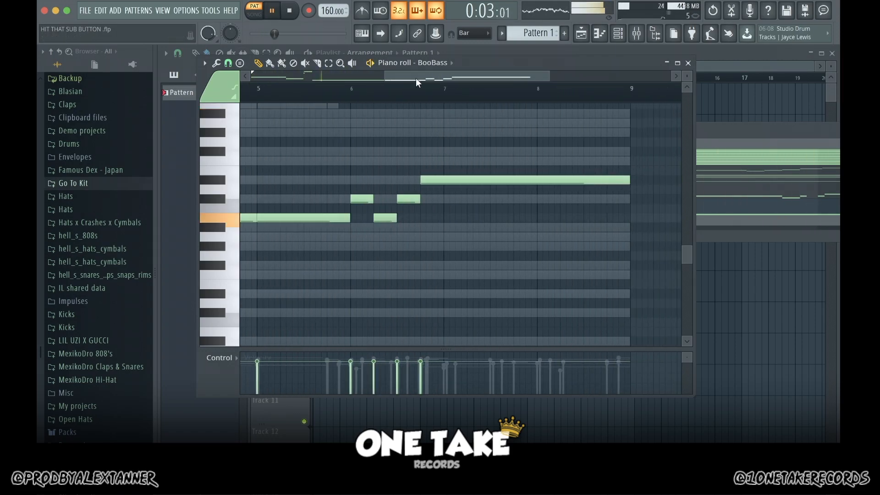
{"action": "left_click_drag", "start_coordinate": [416, 78], "coordinate": [283, 78]}
{"action": "left_click_drag", "start_coordinate": [417, 77], "coordinate": [595, 78]}
{"action": "key", "text": "space"}
{"action": "scroll", "coordinate": [572, 221], "scroll_direction": "up", "scroll_amount": 3}
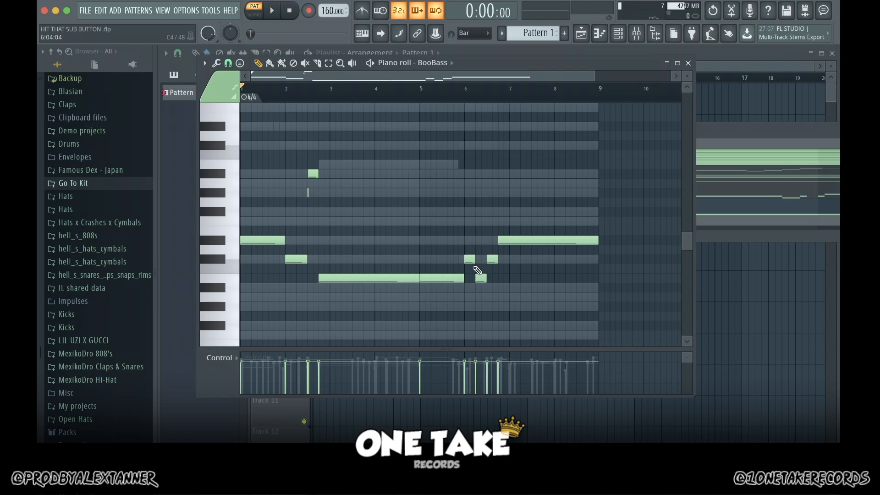
{"action": "key", "text": "space"}
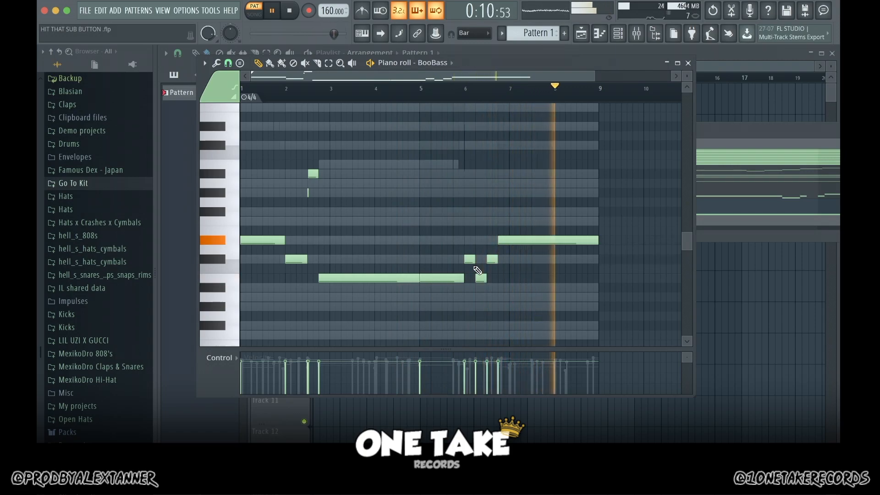
{"action": "key", "text": "space"}
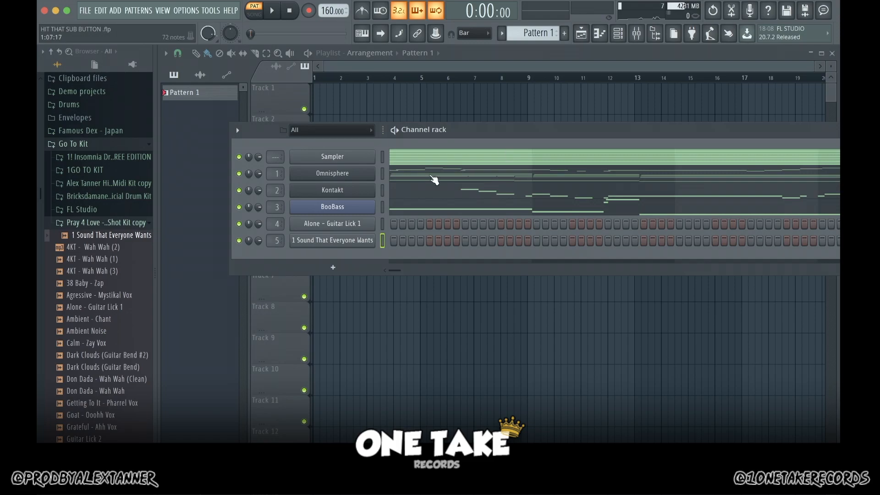
Step: Audition the Alone - Guitar Lick 1 and 1 Sound That Everyone Wants samples in their channel settings
{"action": "left_click", "coordinate": [349, 224]}
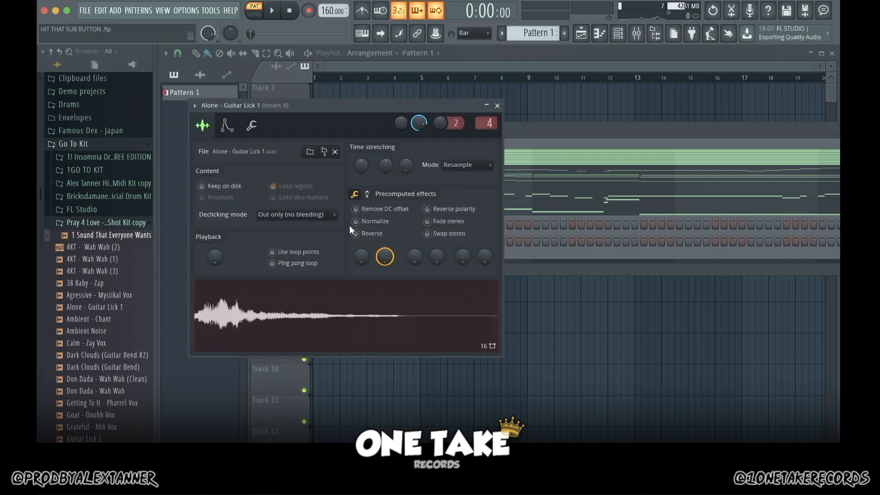
{"action": "left_click", "coordinate": [316, 321]}
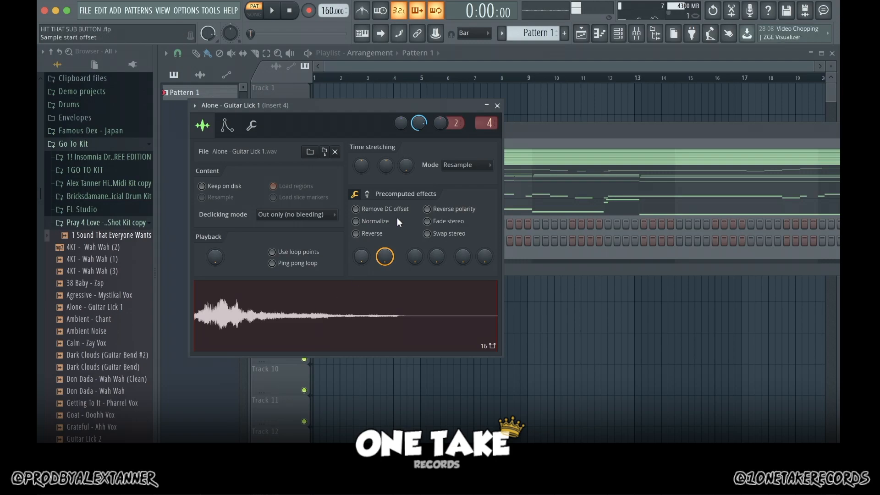
{"action": "left_click", "coordinate": [497, 105]}
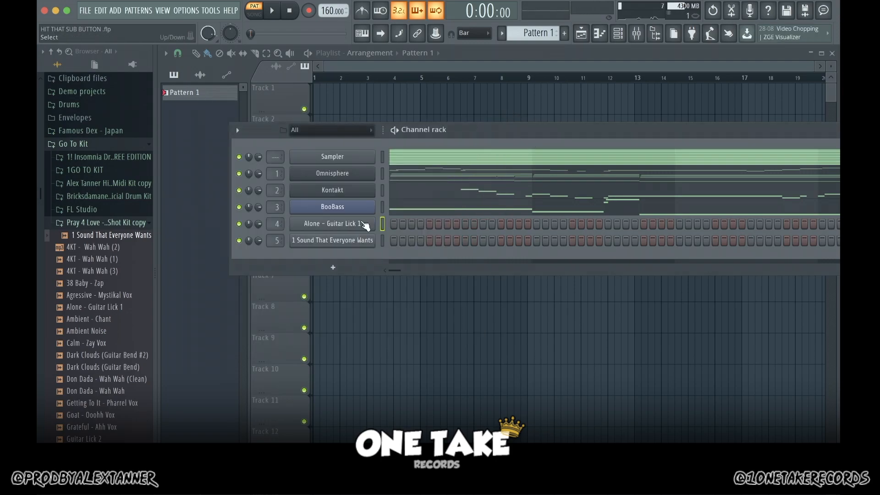
{"action": "left_click", "coordinate": [320, 238]}
{"action": "left_click", "coordinate": [303, 323]}
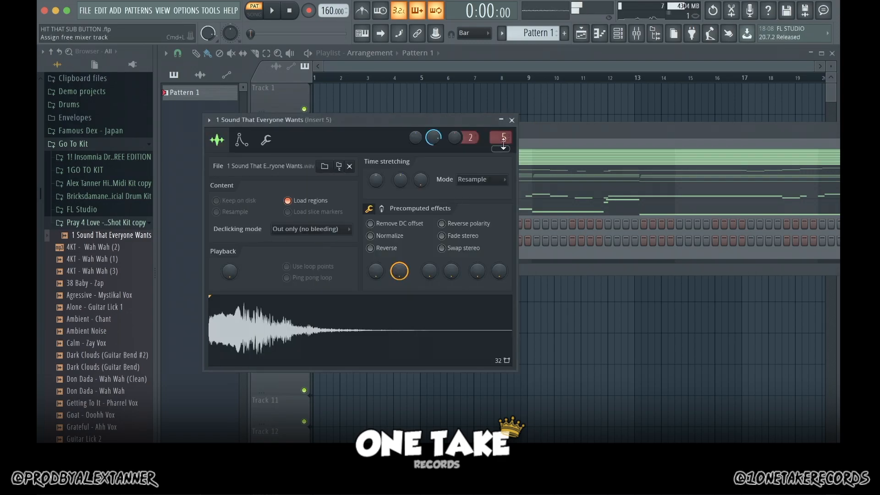
{"action": "left_click", "coordinate": [512, 120]}
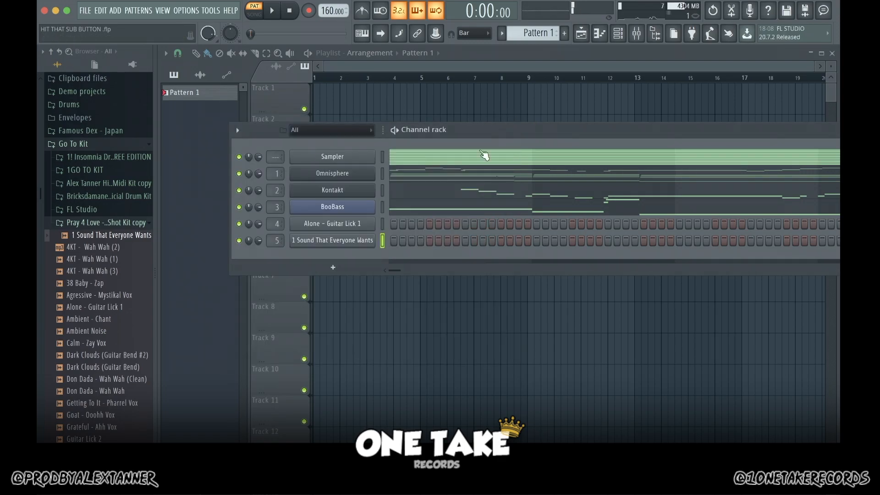
Step: Place a D#5 note at the start of bar 1 for the Alone - Guitar Lick 1 channel and play the pattern
{"action": "right_click", "coordinate": [311, 227]}
{"action": "left_click", "coordinate": [395, 224]}
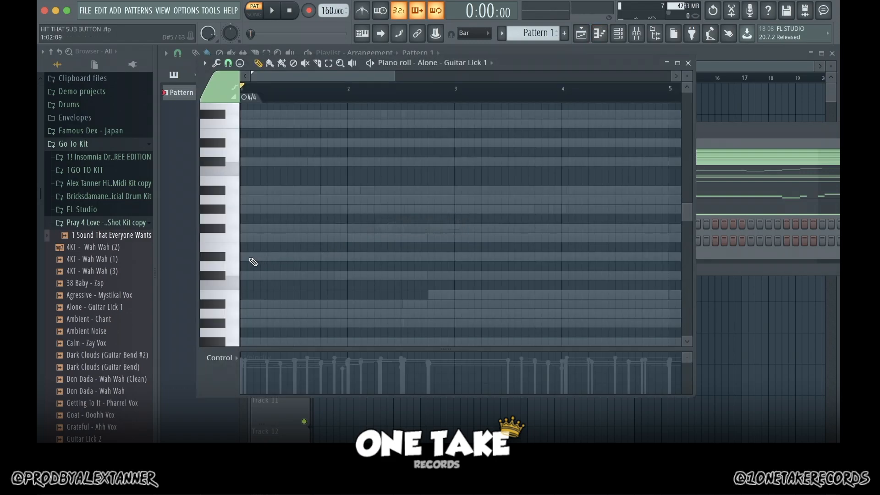
{"action": "left_click", "coordinate": [249, 257]}
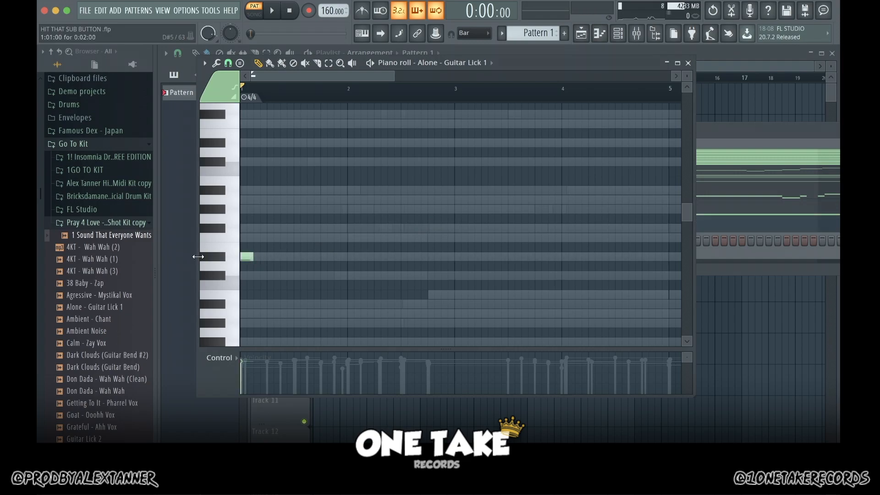
{"action": "key", "text": "space"}
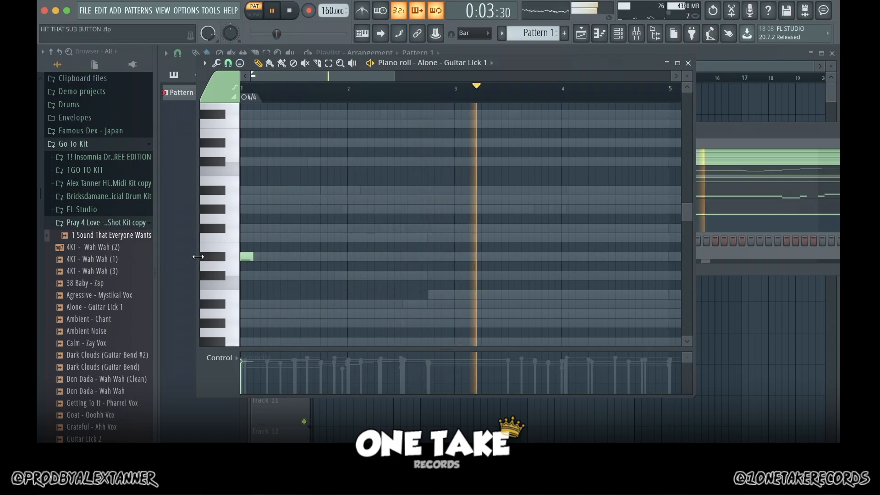
{"action": "key", "text": "space"}
Step: Place a B4 note about five steps long at the start of bar 5 for 1 Sound That Everyone Wants and play the pattern
{"action": "left_click", "coordinate": [751, 143]}
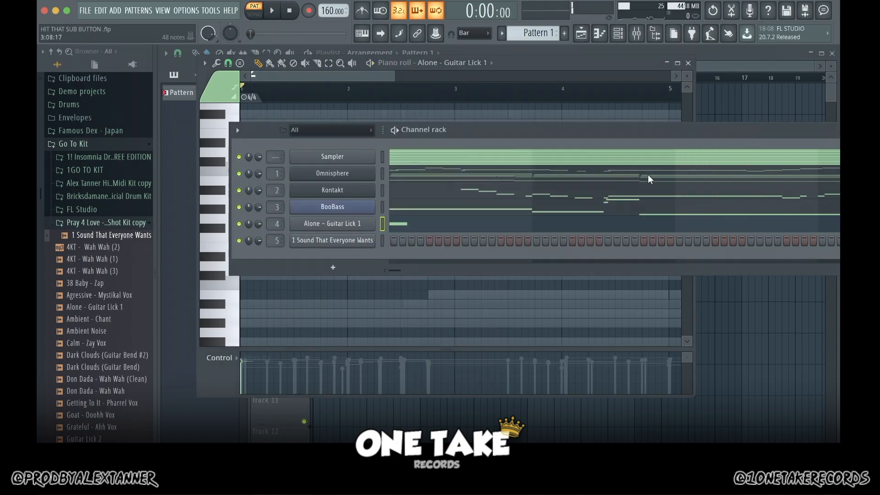
{"action": "right_click", "coordinate": [324, 243]}
{"action": "left_click", "coordinate": [398, 236]}
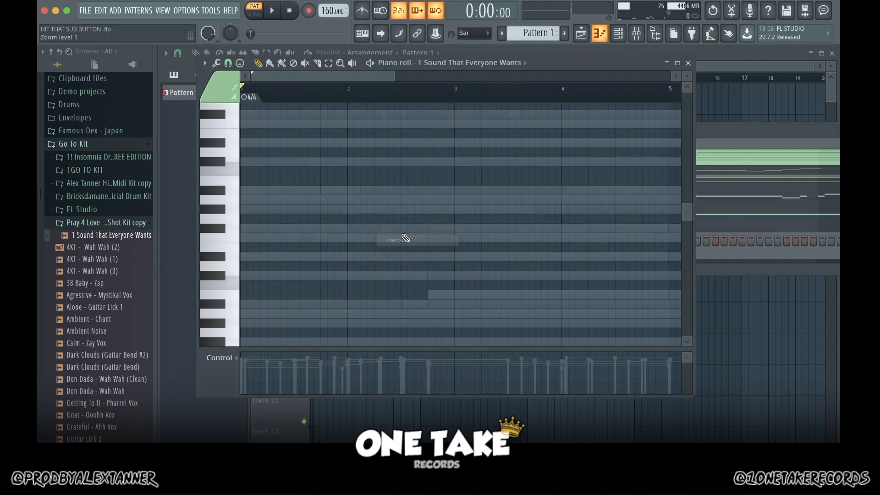
{"action": "left_click_drag", "start_coordinate": [374, 74], "coordinate": [424, 78]}
{"action": "left_click", "coordinate": [522, 294]}
{"action": "left_click_drag", "start_coordinate": [532, 295], "coordinate": [550, 297]}
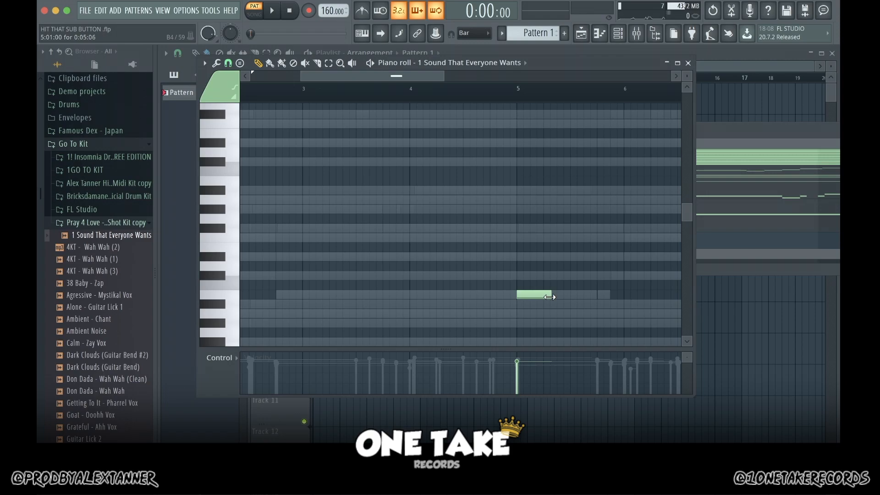
{"action": "key", "text": "space"}
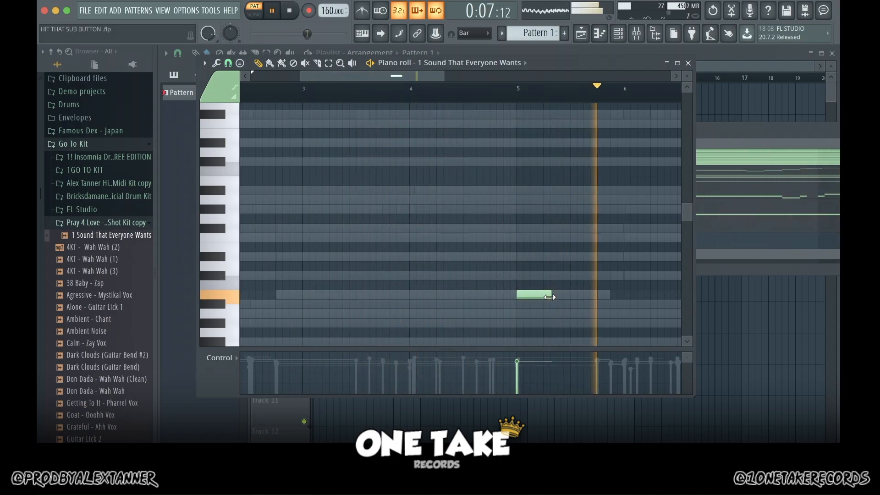
Step: Stop playback and view the 1 Sound That Everyone Wants piano roll from bar 1 through bar 8
{"action": "key", "text": "space"}
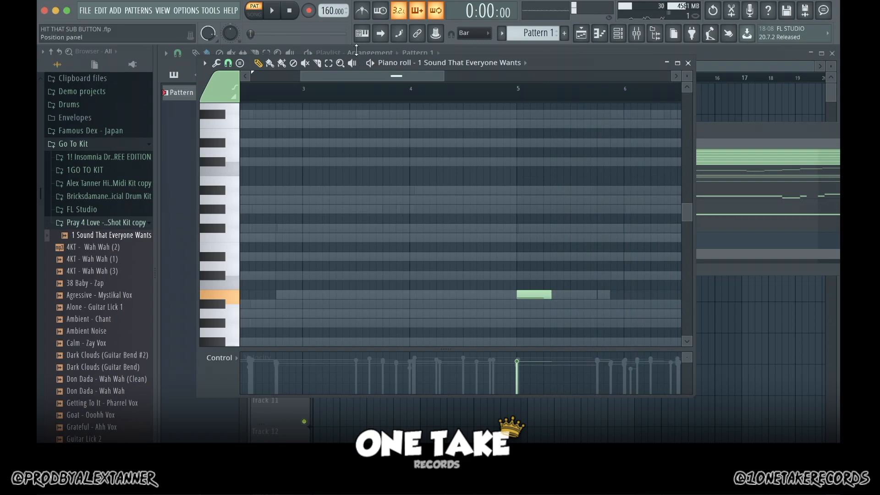
{"action": "left_click_drag", "start_coordinate": [374, 76], "coordinate": [251, 77]}
{"action": "scroll", "coordinate": [521, 92], "scroll_direction": "down", "scroll_amount": 3}
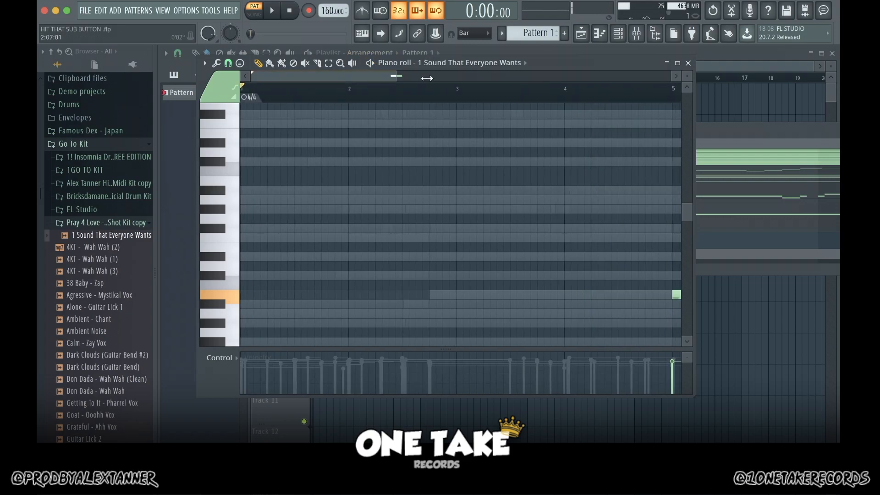
Step: Solo mixer Insert 1 and load Fruity Reeverb 2 into its first effect slot
{"action": "key", "text": "F6"}
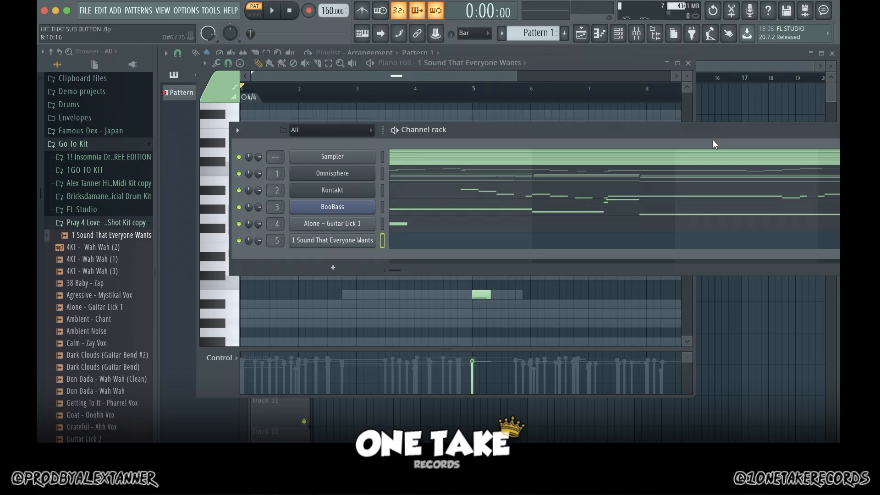
{"action": "left_click", "coordinate": [636, 33]}
{"action": "left_click", "coordinate": [378, 144]}
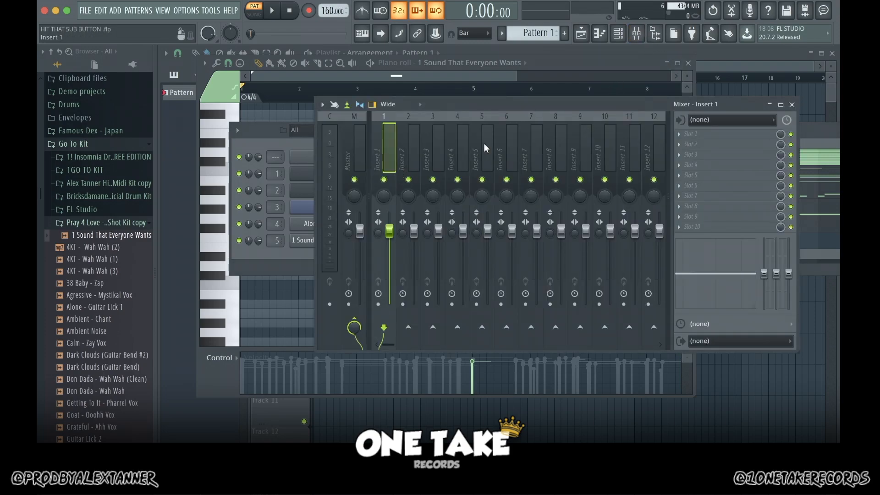
{"action": "left_click", "coordinate": [685, 135]}
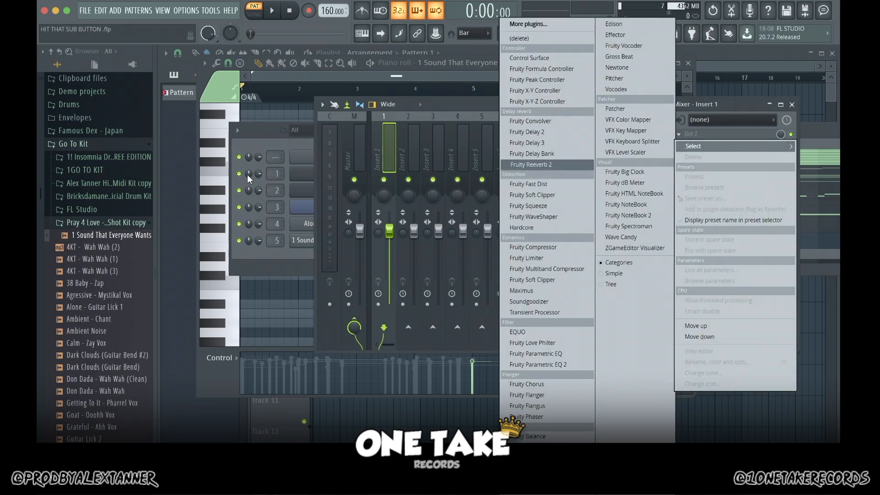
{"action": "left_click", "coordinate": [385, 182]}
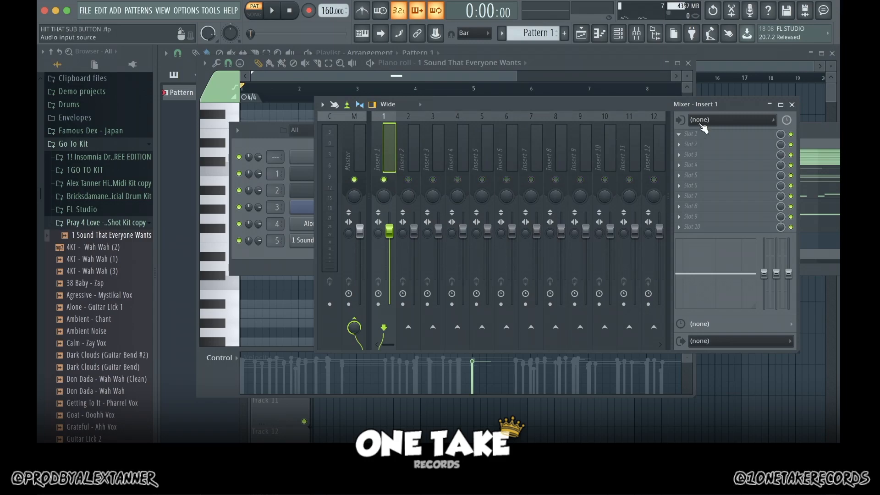
{"action": "left_click", "coordinate": [688, 134]}
{"action": "left_click", "coordinate": [571, 167]}
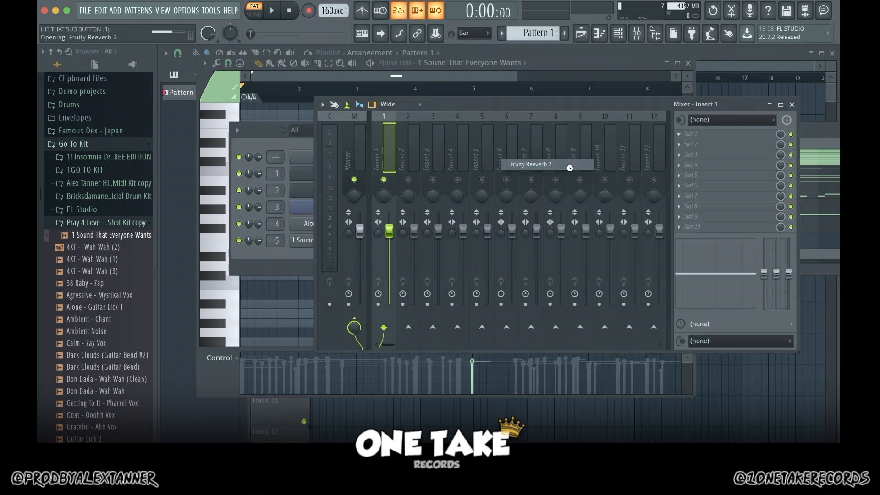
Step: Raise the wet level of the Insert 1 reverb slightly and play the pattern to hear it
{"action": "mouse_move", "coordinate": [381, 184]}
{"action": "left_mouse_down"}
{"action": "mouse_move", "coordinate": [382, 177]}
{"action": "mouse_move", "coordinate": [385, 186]}
{"action": "left_mouse_up"}
{"action": "left_click_drag", "start_coordinate": [502, 173], "coordinate": [503, 168]}
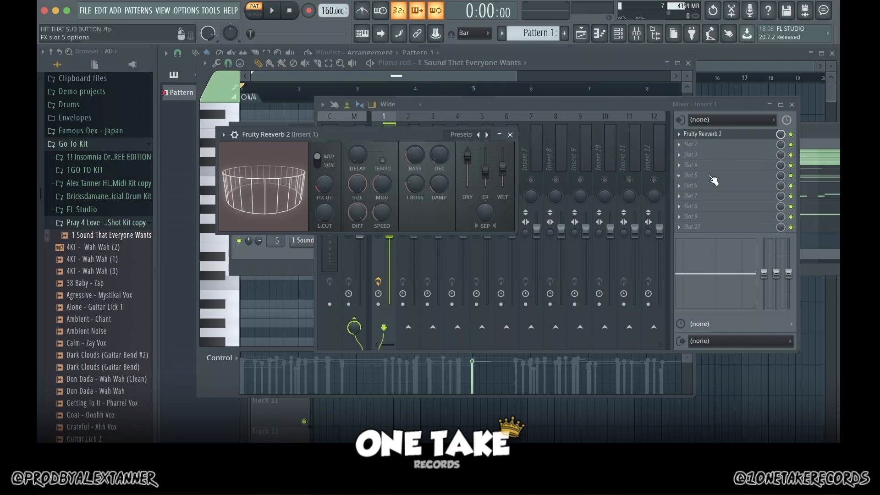
{"action": "key", "text": "space"}
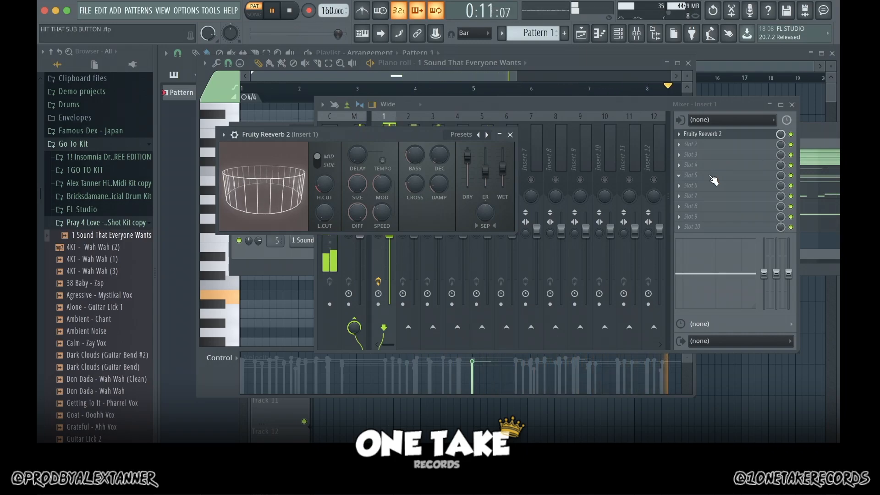
{"action": "key", "text": "space"}
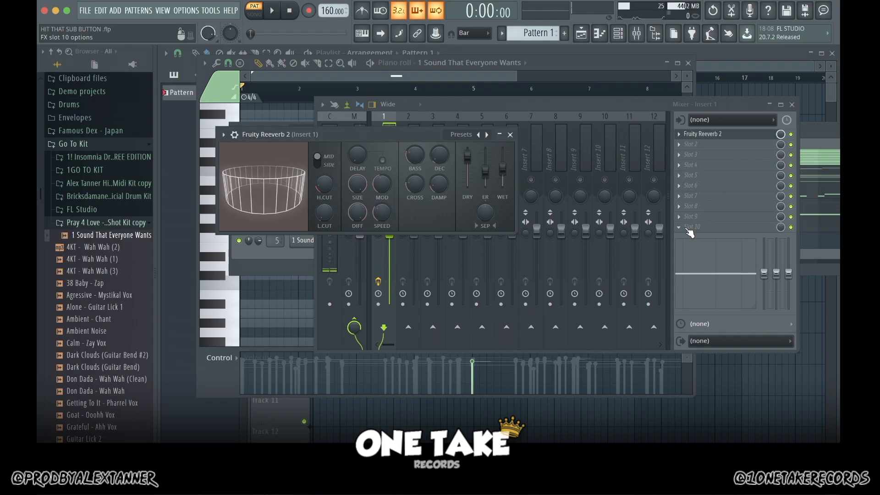
Step: Load Fruity Parametric EQ 2 into slot 10 of Insert 1 with the 40Hz cut preset
{"action": "left_click", "coordinate": [690, 229]}
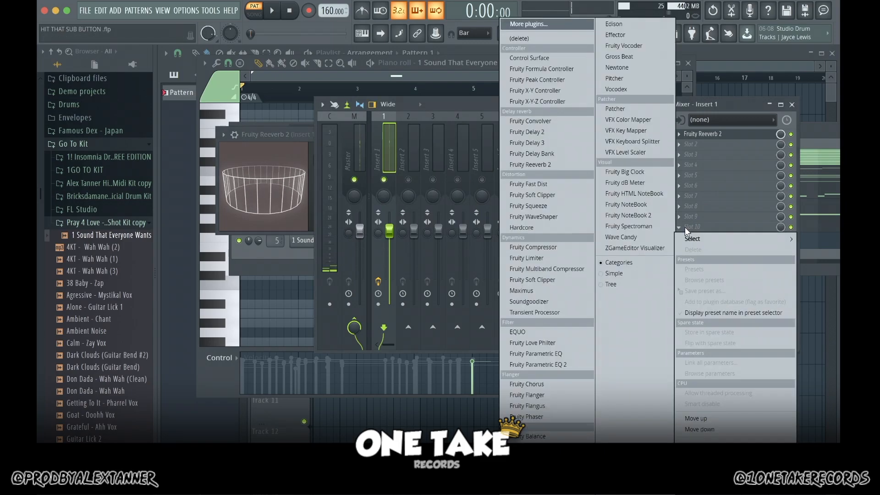
{"action": "left_click", "coordinate": [557, 368]}
{"action": "left_click", "coordinate": [523, 149]}
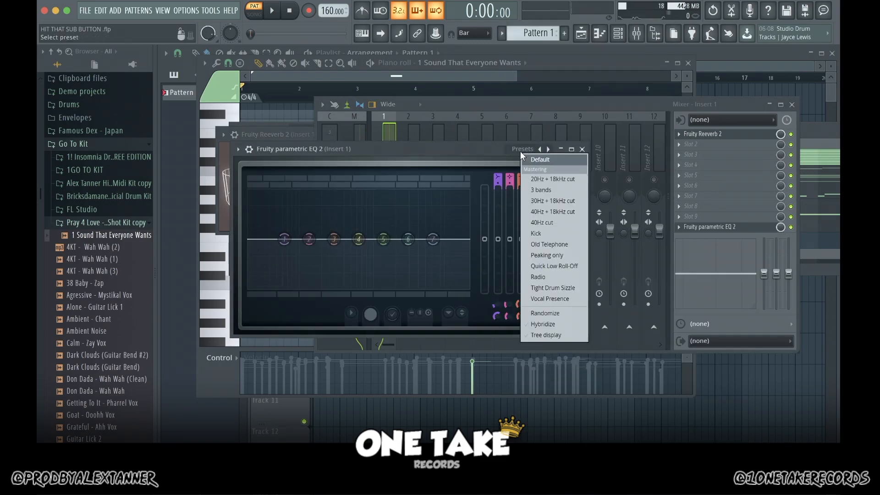
{"action": "left_click", "coordinate": [549, 222]}
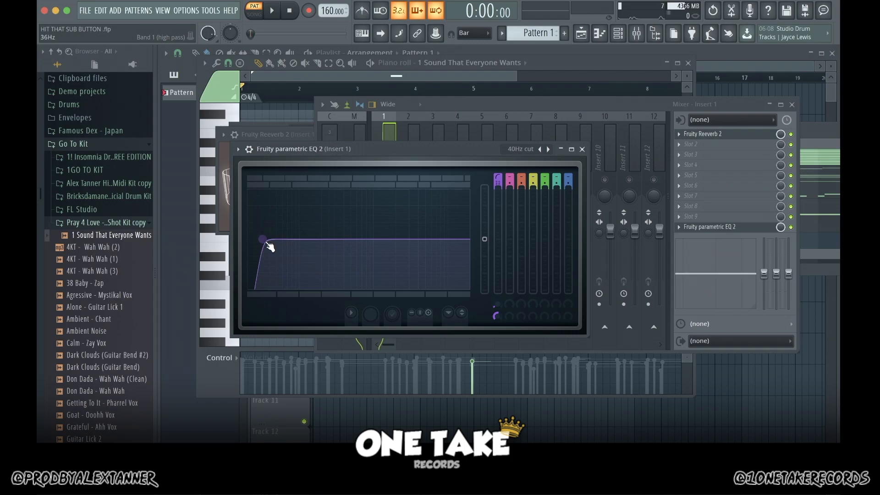
Step: Raise the high-pass cutoff of the Insert 1 EQ, play the pattern to check it, and close the EQ
{"action": "left_click_drag", "start_coordinate": [268, 244], "coordinate": [275, 239]}
{"action": "key", "text": "space"}
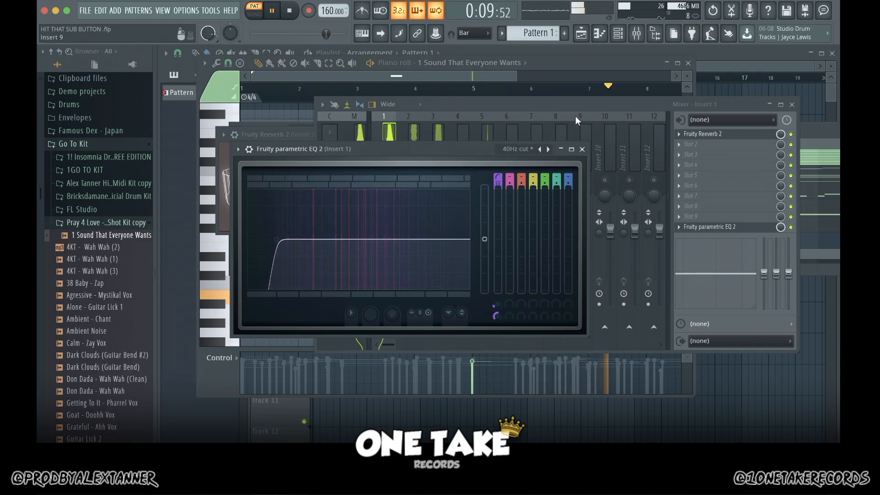
{"action": "key", "text": "space"}
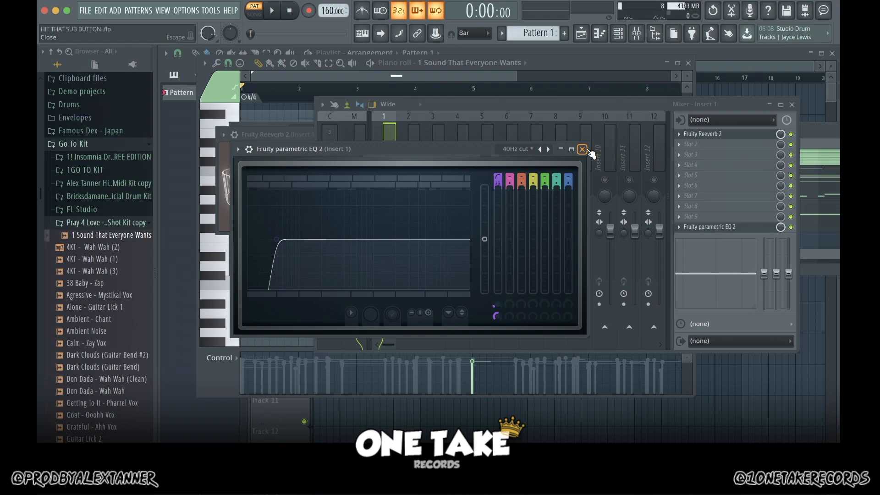
{"action": "left_click", "coordinate": [582, 149]}
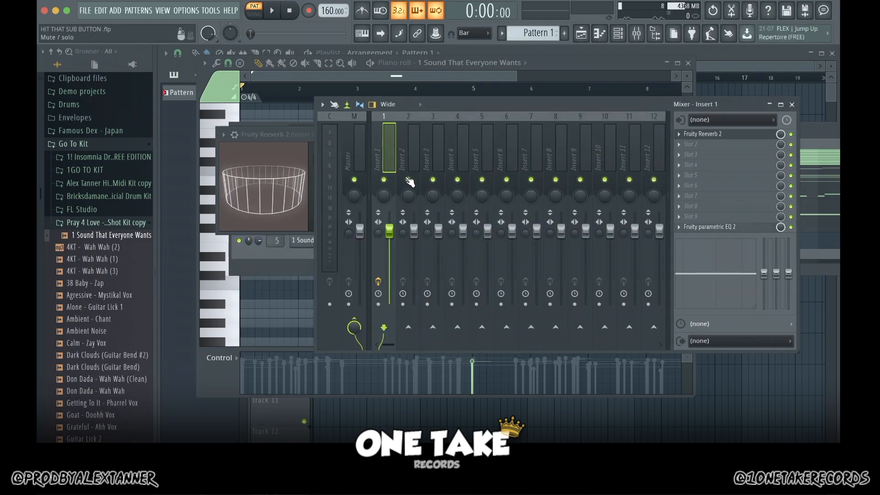
Step: Load Fruity Reeverb 2 into the first effect slot of mixer Insert 2
{"action": "left_click", "coordinate": [409, 165]}
{"action": "key", "text": "space"}
{"action": "left_click", "coordinate": [680, 135]}
{"action": "mouse_move", "coordinate": [692, 150]}
{"action": "left_click", "coordinate": [550, 164]}
Step: Load Fruity Parametric EQ 2 into slot 10 of Insert 2 with the 40Hz cut preset
{"action": "left_click", "coordinate": [679, 227]}
{"action": "left_click", "coordinate": [543, 364]}
{"action": "key", "text": "space"}
{"action": "left_click", "coordinate": [546, 182]}
{"action": "left_click", "coordinate": [573, 252]}
{"action": "key", "text": "space"}
Step: Load Fruity Parametric EQ 2 into slot 10 of Insert 3 with the 40Hz cut preset and lower its high-pass cutoff slightly
{"action": "left_click", "coordinate": [433, 158]}
{"action": "left_click", "coordinate": [680, 227]}
{"action": "left_click", "coordinate": [545, 364]}
{"action": "left_click", "coordinate": [469, 93]}
{"action": "left_click", "coordinate": [495, 167]}
{"action": "key", "text": "space"}
{"action": "left_click_drag", "start_coordinate": [204, 181], "coordinate": [196, 181]}
Step: Load Fruity Reeverb 2 into the first effect slot of mixer Insert 4 and play the pattern
{"action": "left_click", "coordinate": [596, 104]}
{"action": "left_click", "coordinate": [457, 158]}
{"action": "left_click", "coordinate": [679, 135]}
{"action": "left_click", "coordinate": [550, 165]}
{"action": "key", "text": "space"}
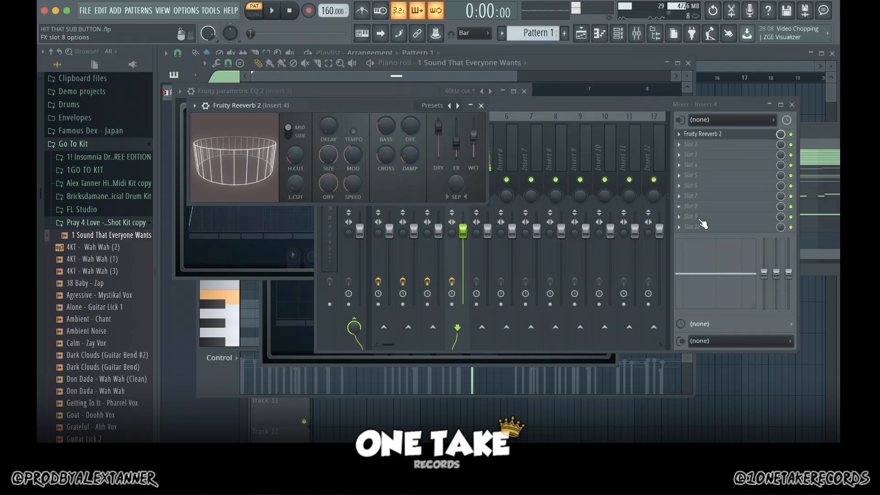
Step: Load Fruity Parametric EQ 2 into slot 10 of Insert 4 with the 40Hz cut preset
{"action": "left_click", "coordinate": [680, 227]}
{"action": "left_click", "coordinate": [543, 364]}
{"action": "left_click", "coordinate": [498, 122]}
{"action": "left_click", "coordinate": [524, 195]}
{"action": "key", "text": "space"}
Step: Load Fruity Reeverb 2 into the first effect slot of mixer Insert 5
{"action": "left_click", "coordinate": [482, 158]}
{"action": "left_click", "coordinate": [679, 134]}
{"action": "left_click", "coordinate": [550, 165]}
Step: Load Fruity Parametric EQ 2 into slot 10 of Insert 5 with the 40Hz cut preset and raise its high-pass cutoff during playback
{"action": "left_click", "coordinate": [679, 227]}
{"action": "left_click", "coordinate": [550, 364]}
{"action": "left_click", "coordinate": [527, 150]}
{"action": "left_click", "coordinate": [552, 224]}
{"action": "key", "text": "space"}
{"action": "left_click_drag", "start_coordinate": [262, 238], "coordinate": [291, 239]}
{"action": "key", "text": "space"}
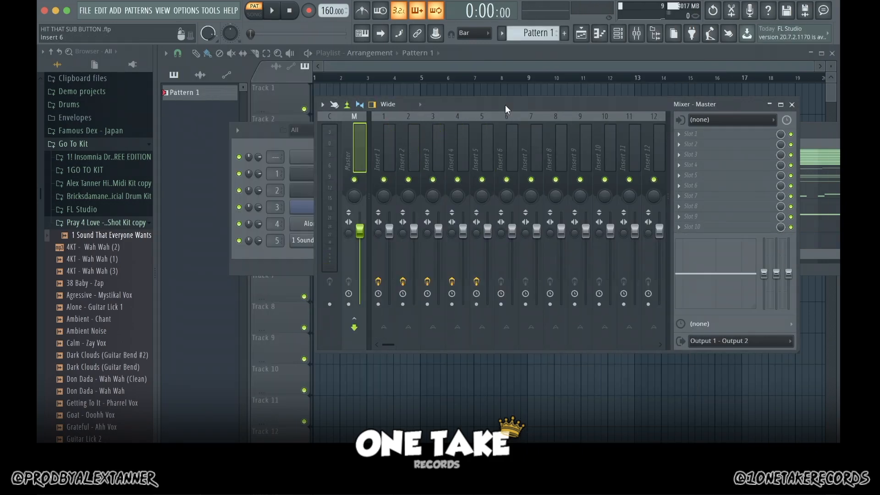